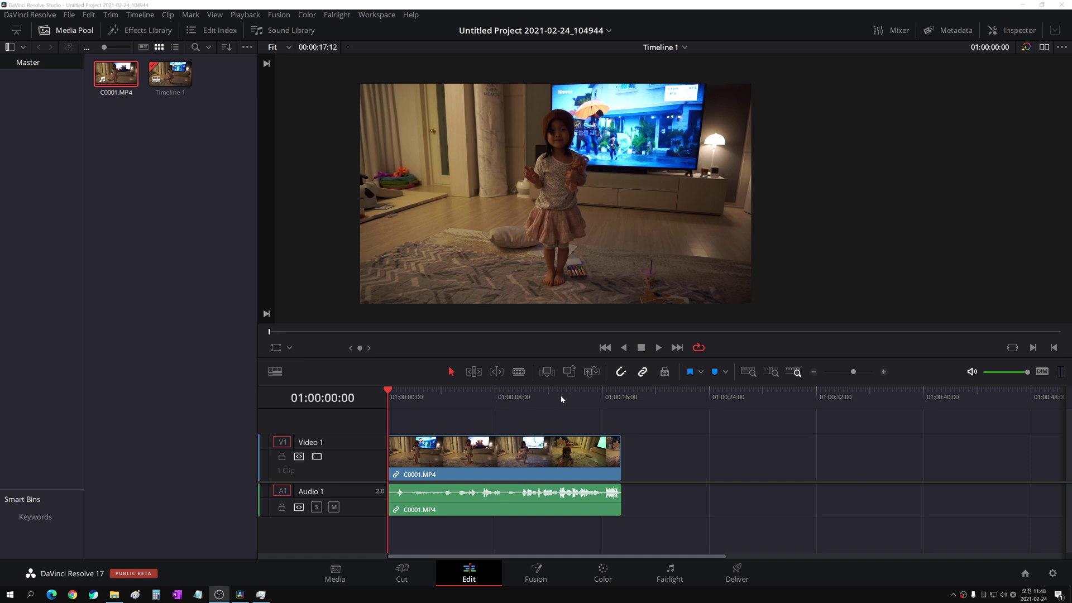
Step: Lower and mute the monitoring volume, and play the timeline from the start to about 01:00:03:12
left_click(989, 372)
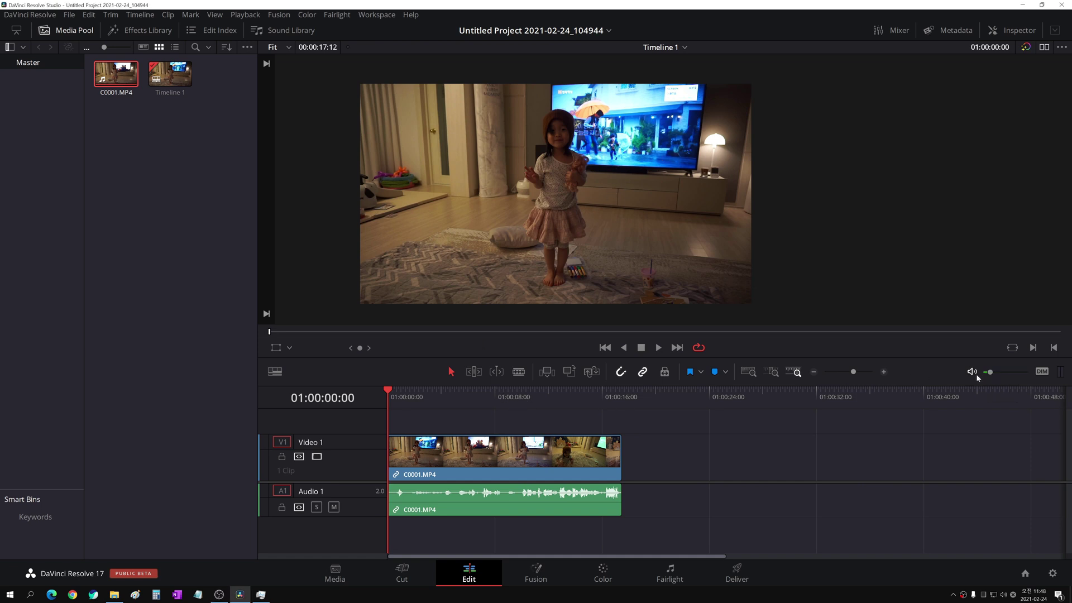
key("space")
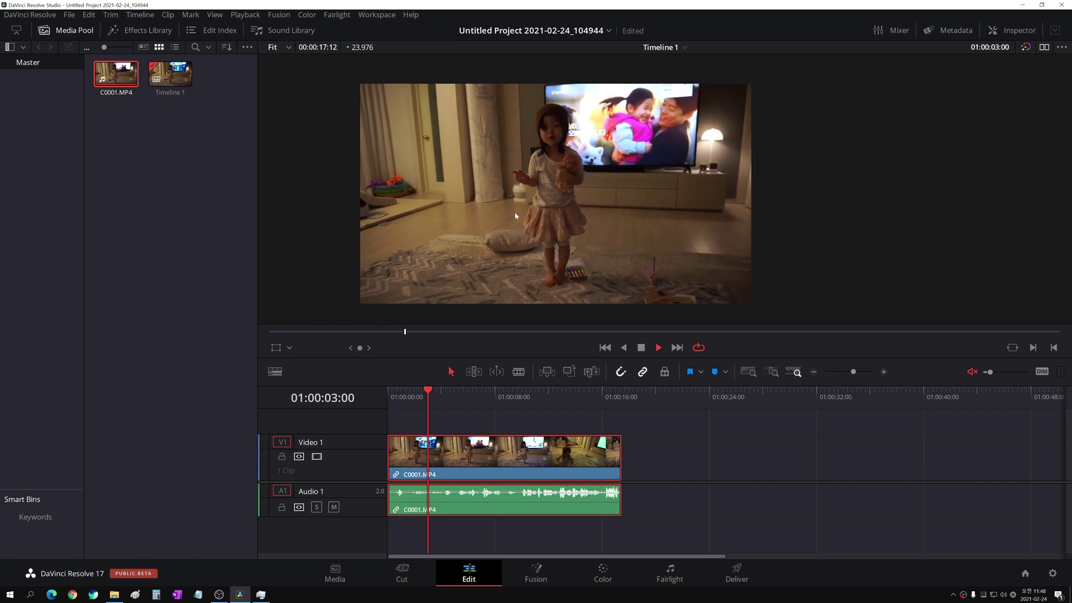
key("space")
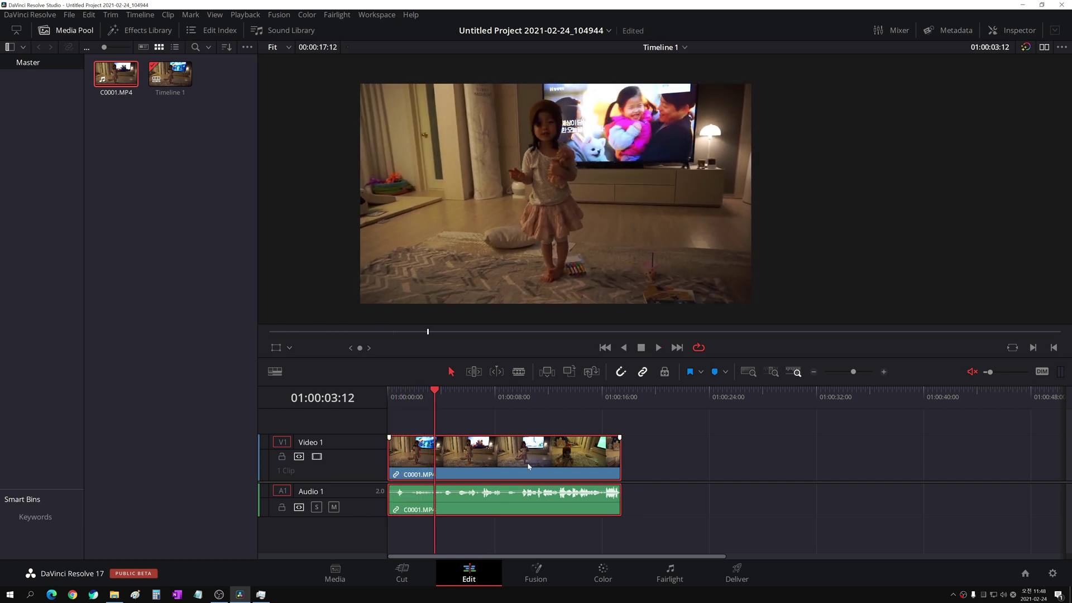
Step: On the Color page, white-balance node 01 by sampling the grey wall beside the girl, and raise its Gain to 1.37
left_click(600, 570)
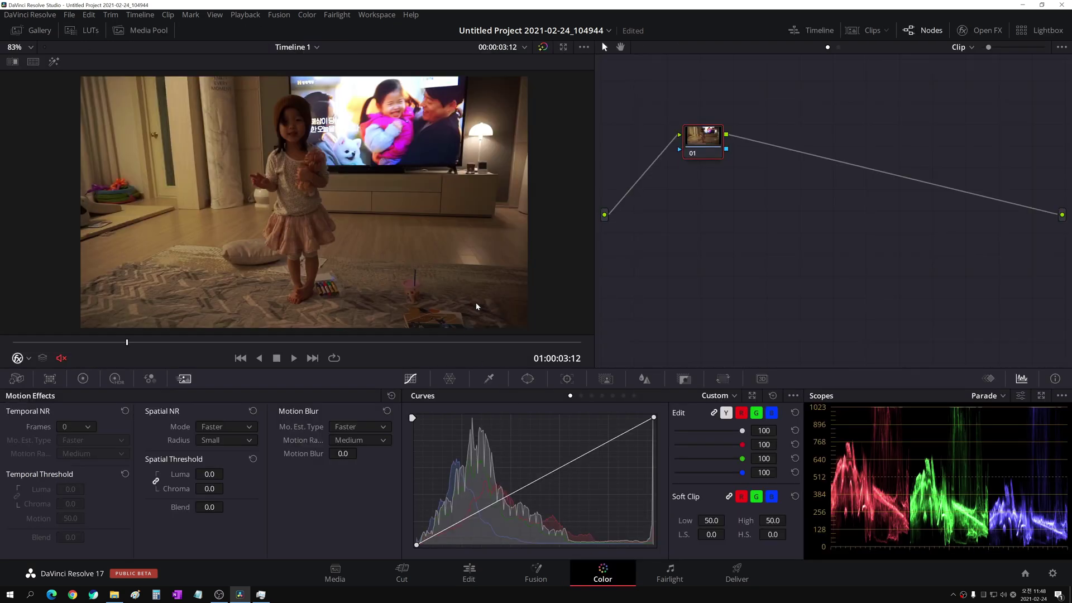
left_click(82, 378)
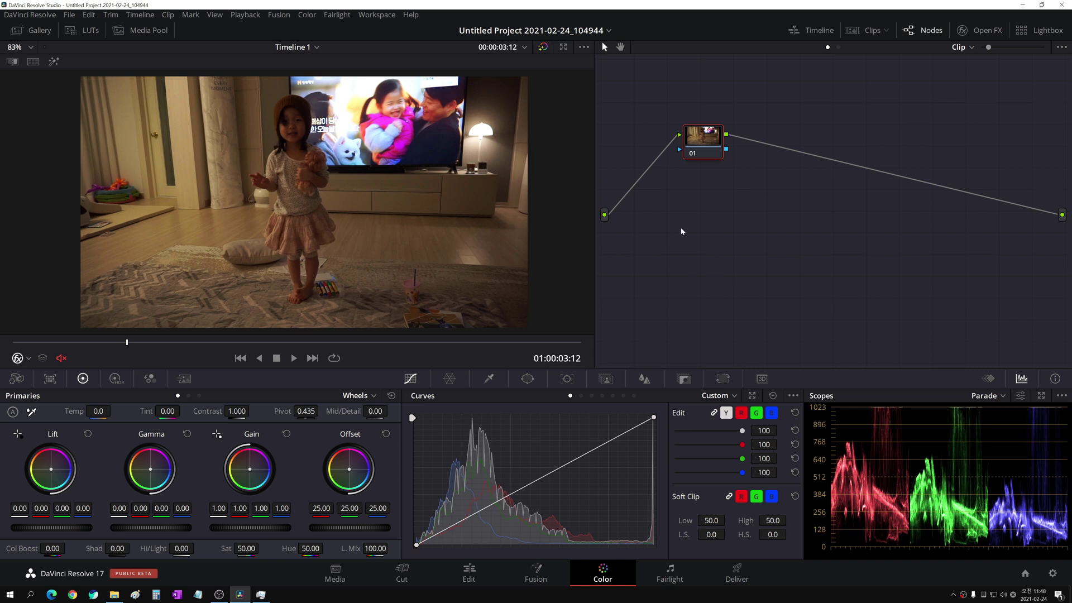
left_click_drag(697, 153, 666, 197)
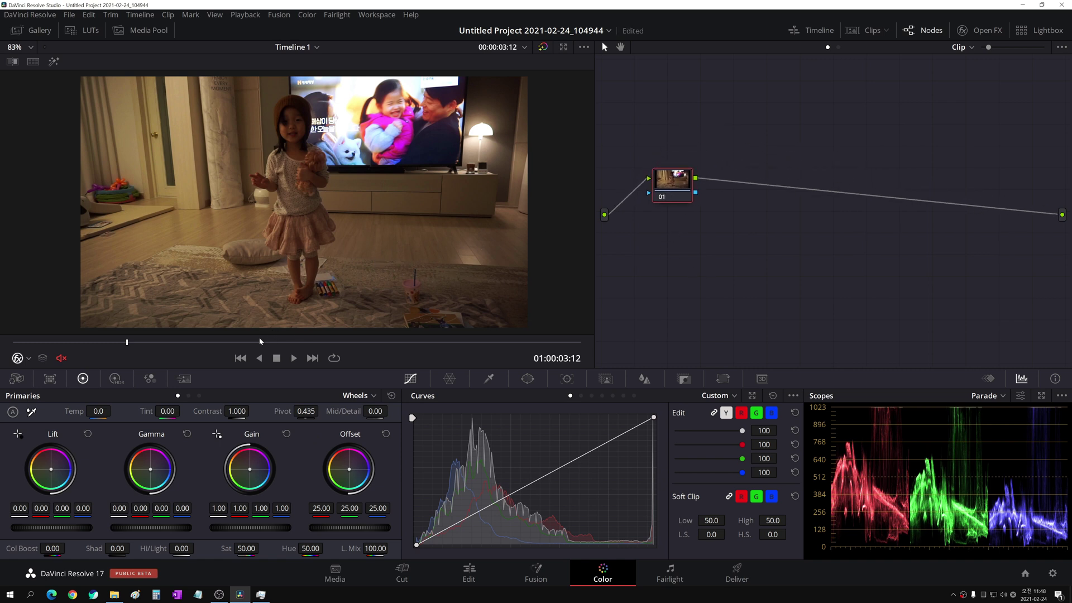
left_click(33, 413)
left_click(251, 140)
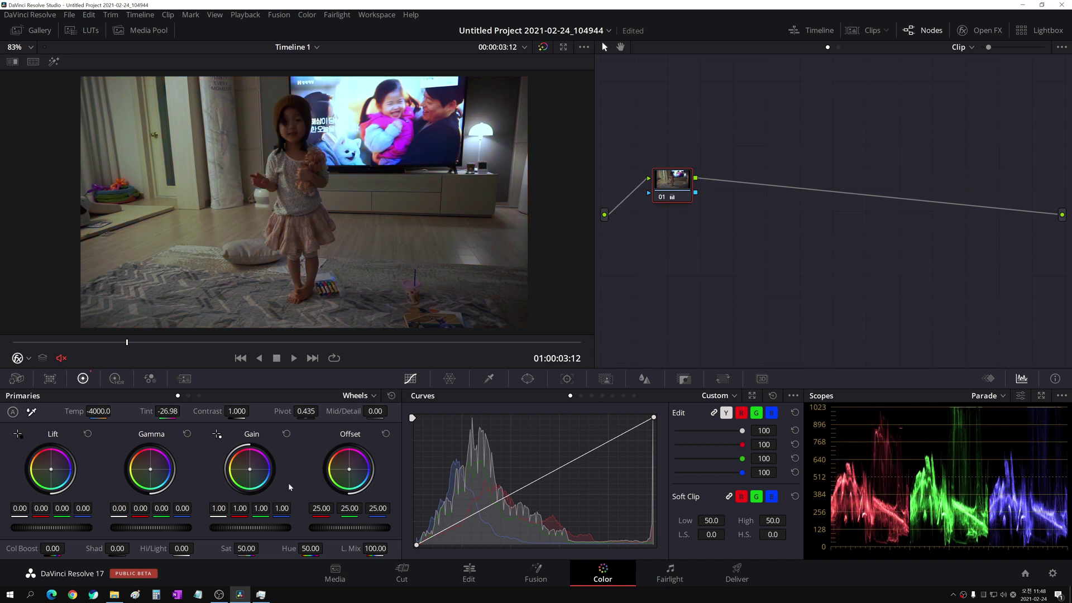
left_click_drag(241, 528, 299, 527)
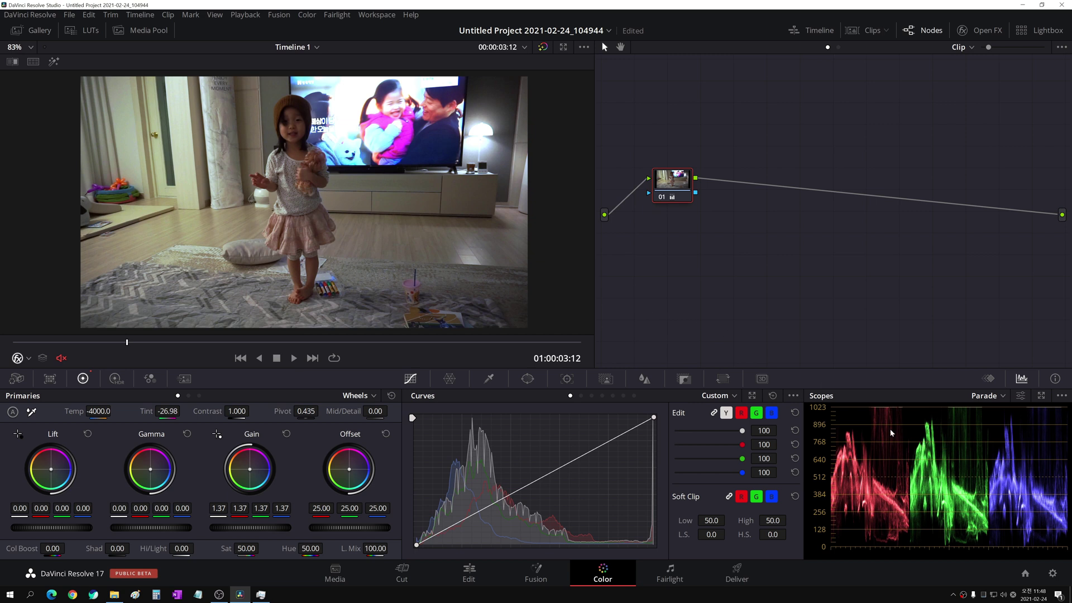
Step: Add a serial node after node 01
scroll(354, 262, "up", 5)
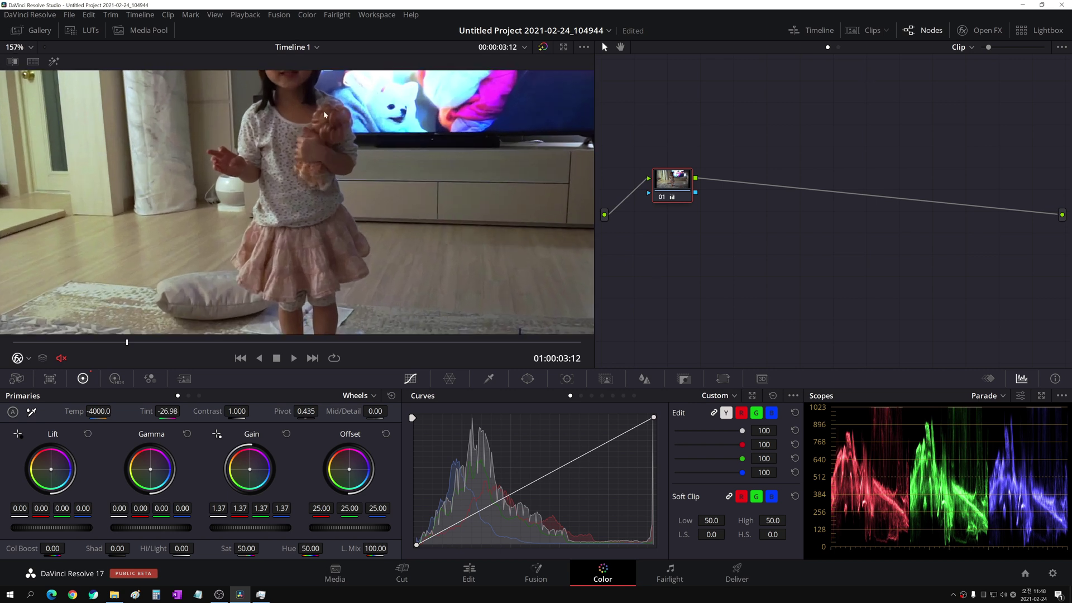
scroll(355, 263, "up", 4)
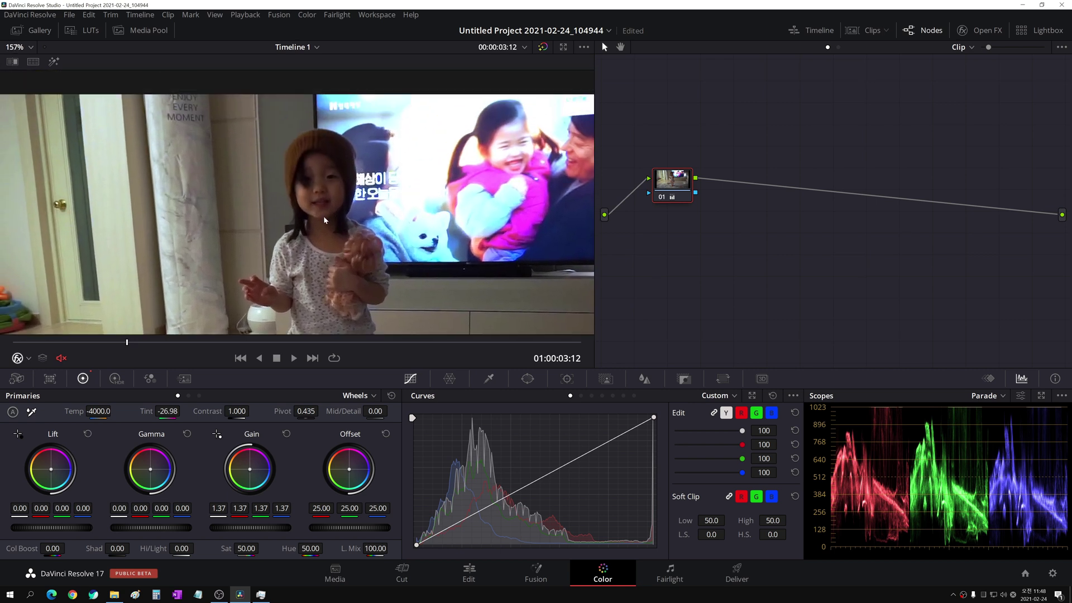
scroll(282, 206, "up", 3)
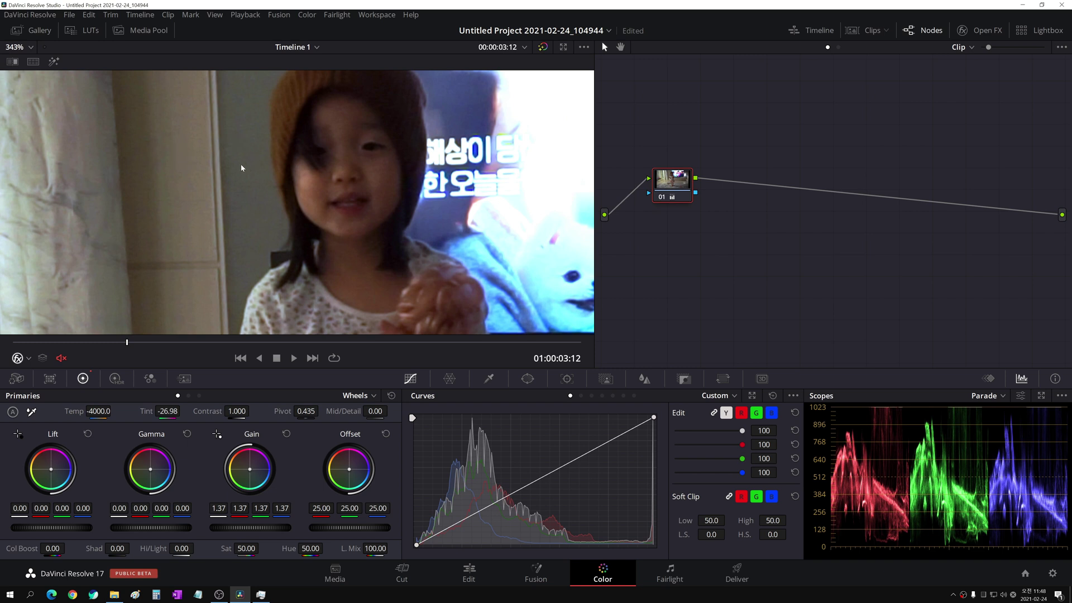
left_click_drag(669, 194, 656, 213)
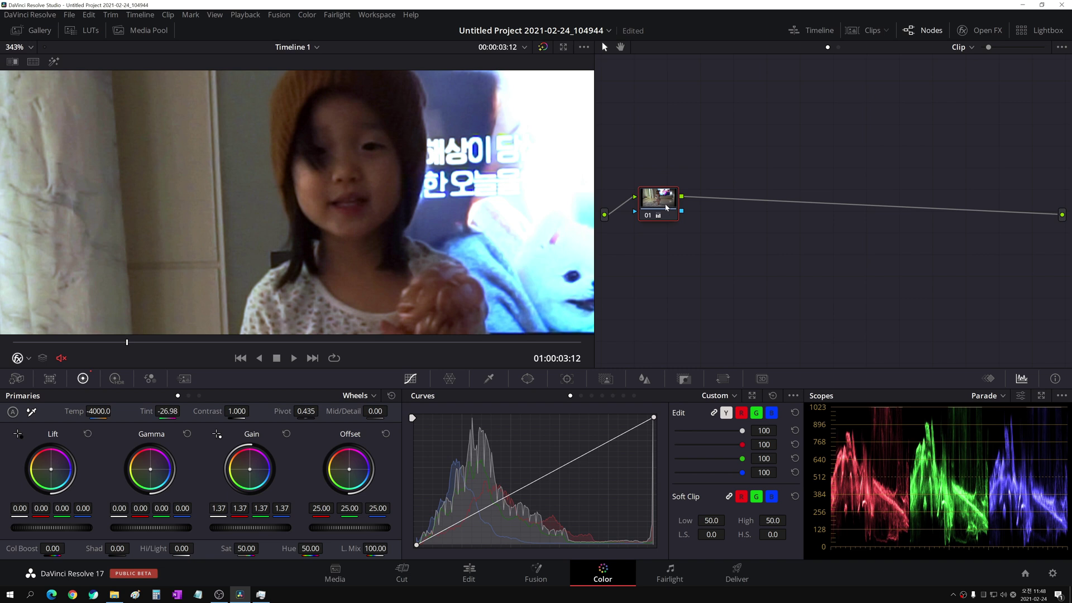
key("alt+s")
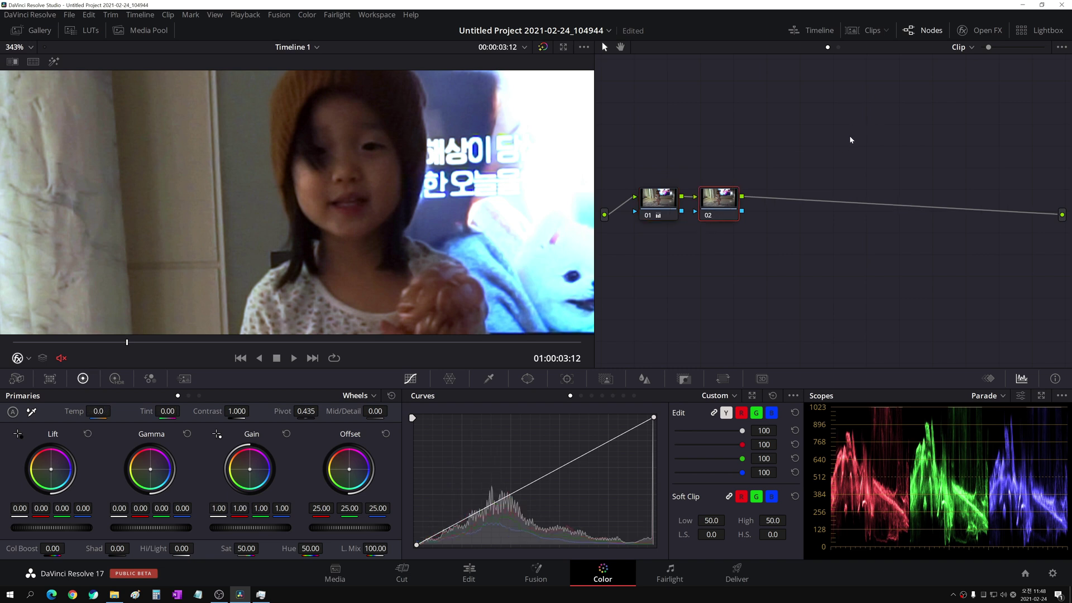
Step: Add another serial node after node 02 and apply the Resolve FX Noise Reduction effect to it
left_click(977, 33)
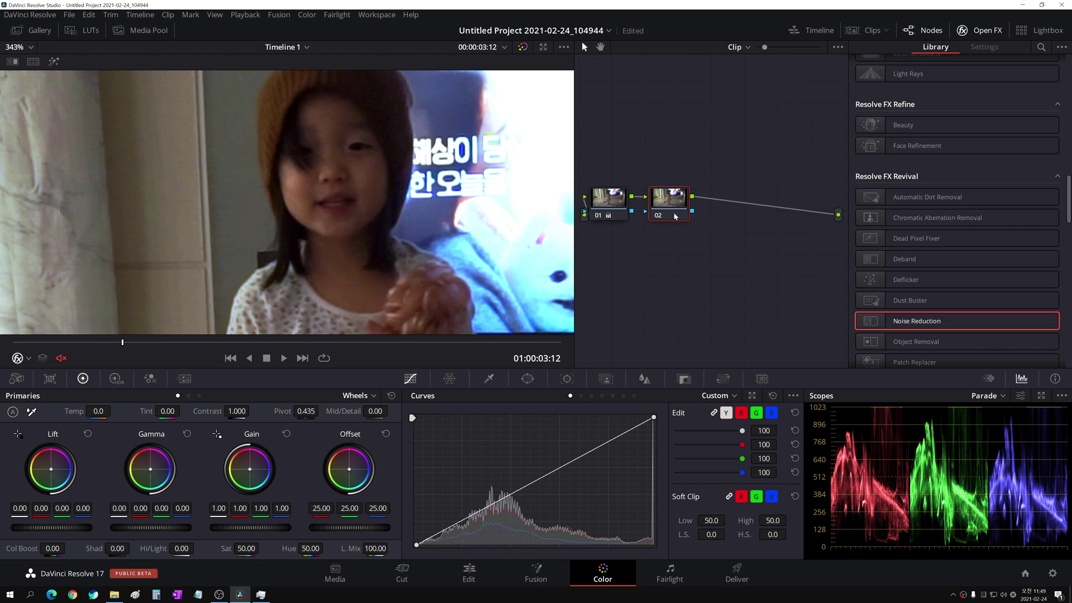
key("alt+s")
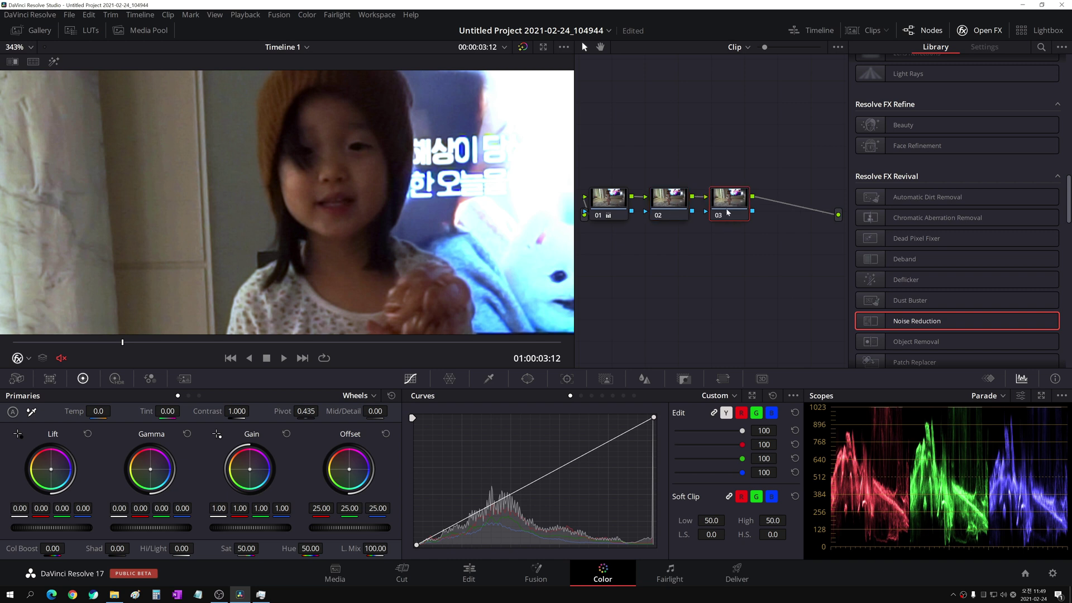
left_click_drag(880, 324, 735, 208)
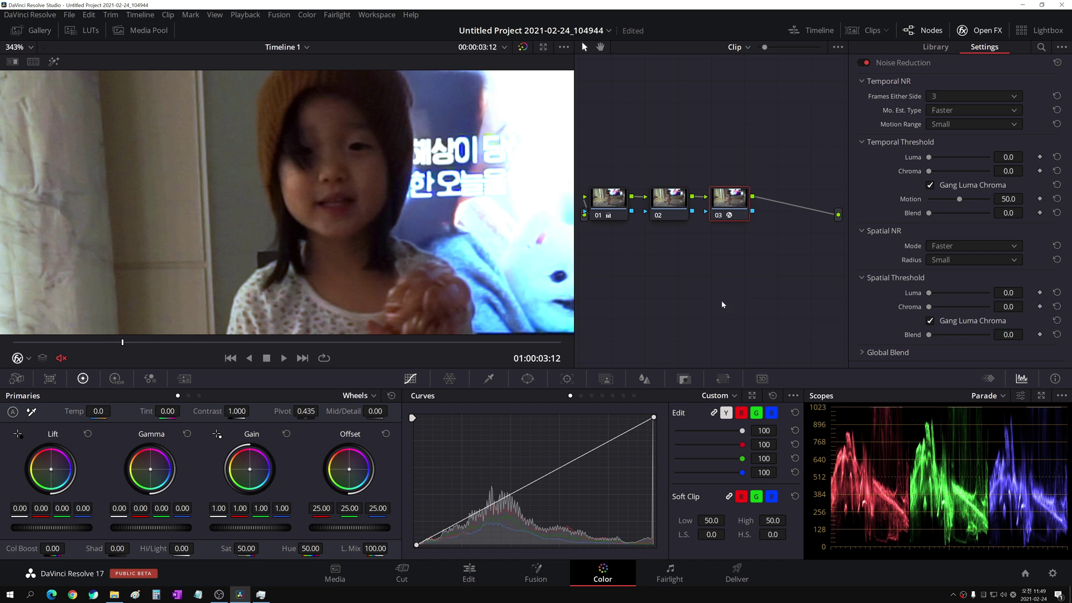
Step: Bring up the Motion Effects settings, delete node 03 and close the effects library
left_click(186, 379)
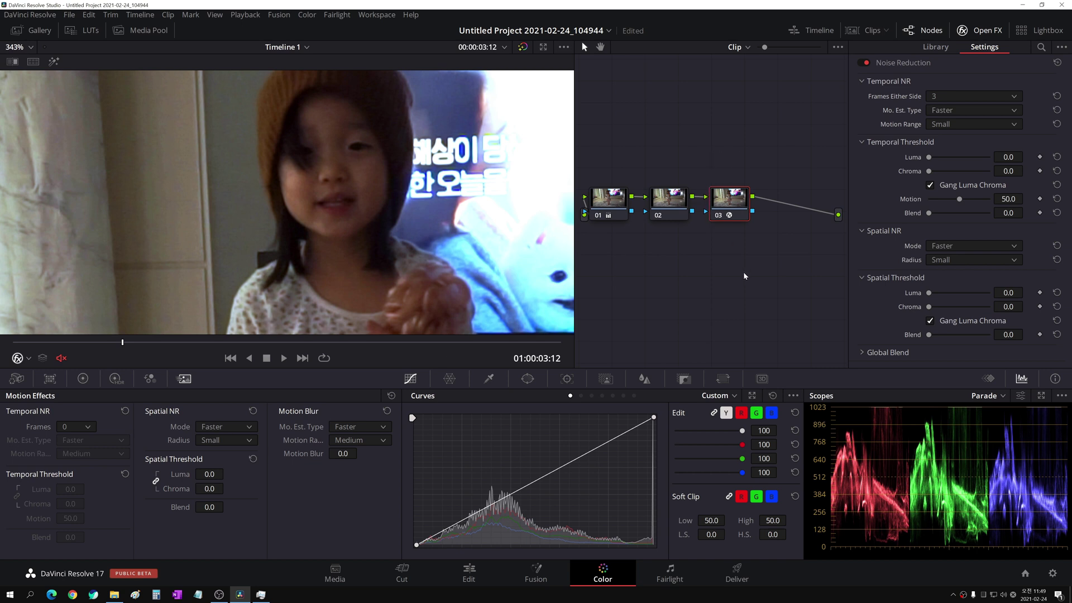
key("Delete")
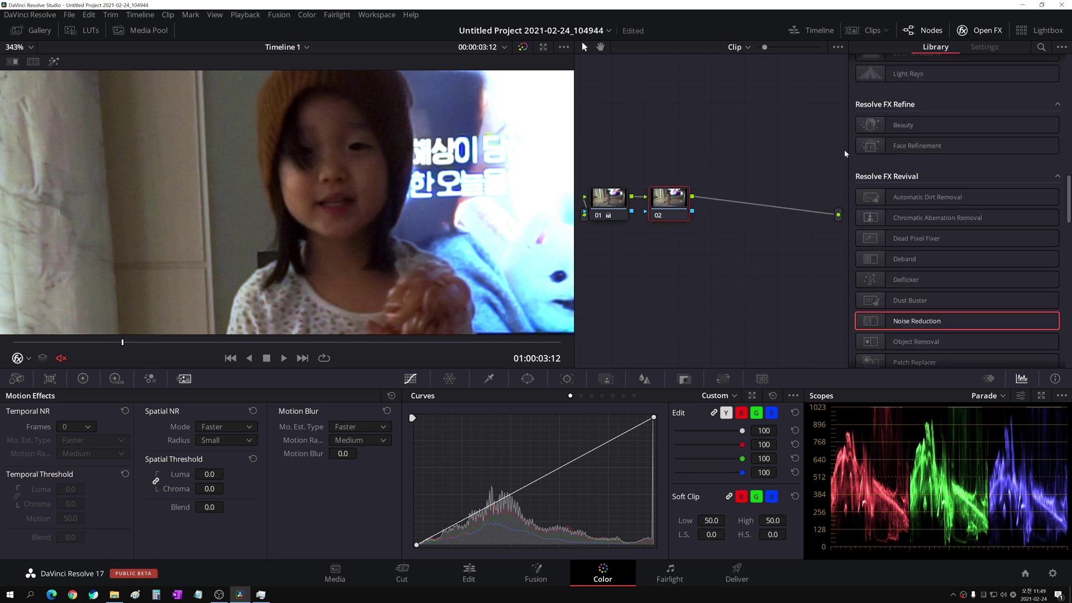
left_click(981, 30)
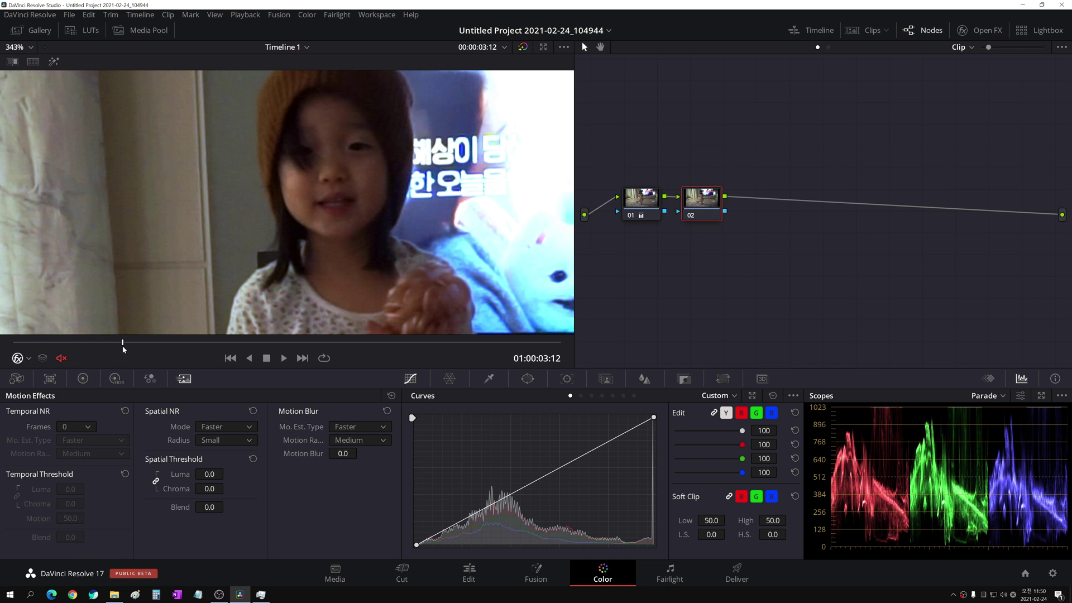
Step: Step back and forth frame by frame around 01:00:03:13 to examine how the noise differs between neighbouring frames
key("Right")
key("Right")
key("Right")
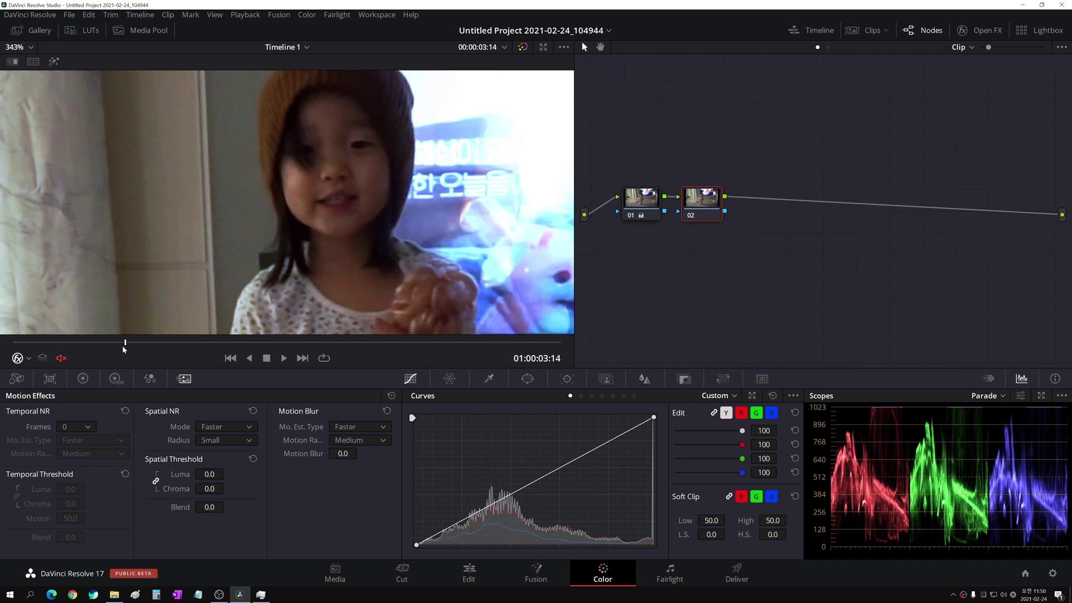
key("Right")
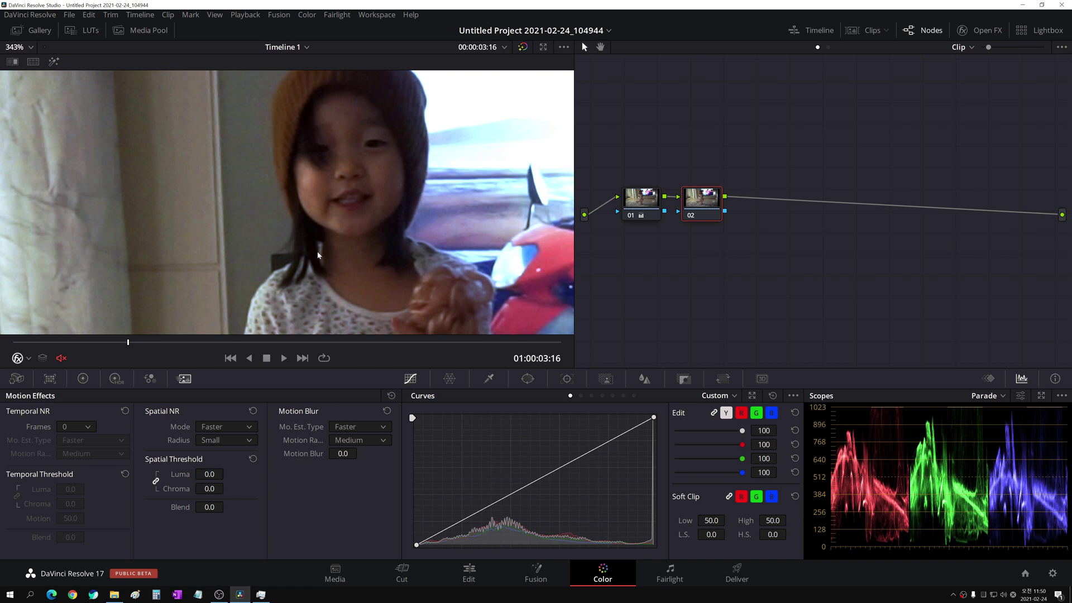
key("Right")
key("Right")
key("Left")
key("Left")
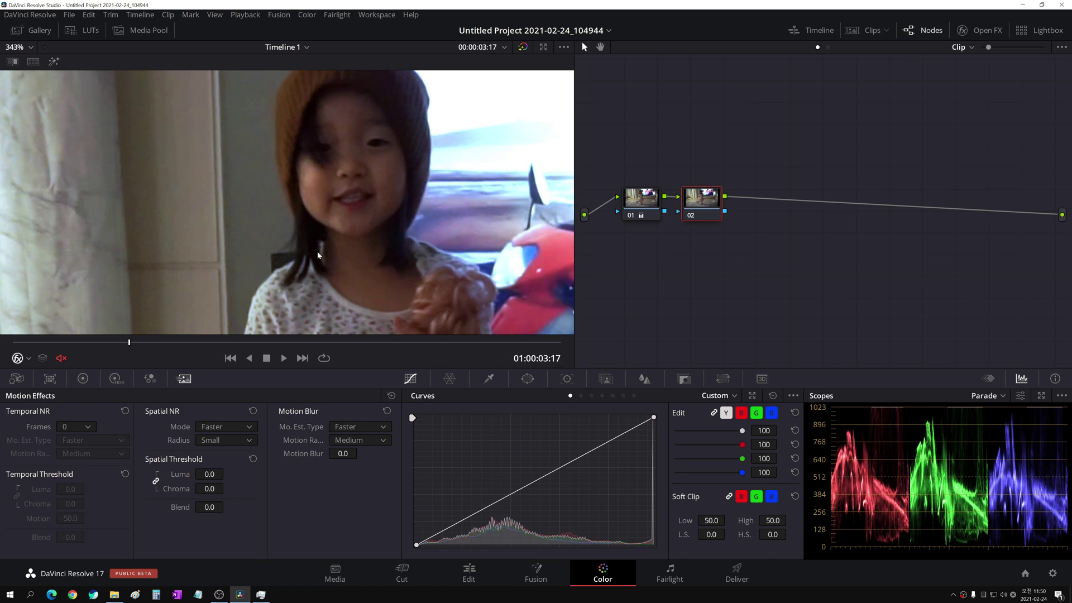
key("Left")
key("Left")
key("Left")
key("Left")
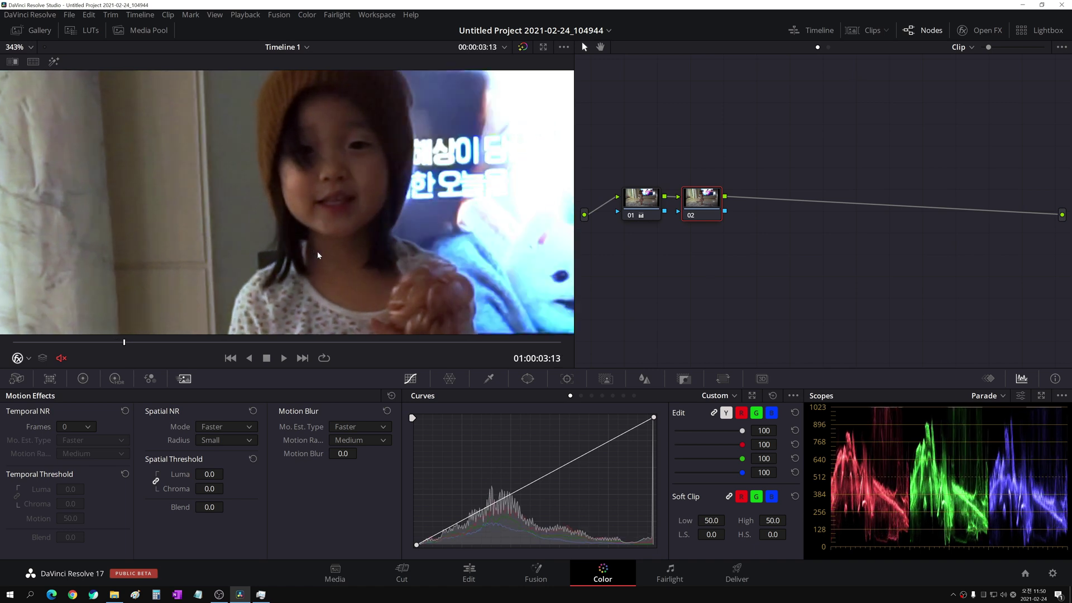
key("Left")
key("Left")
key("Right")
key("Right")
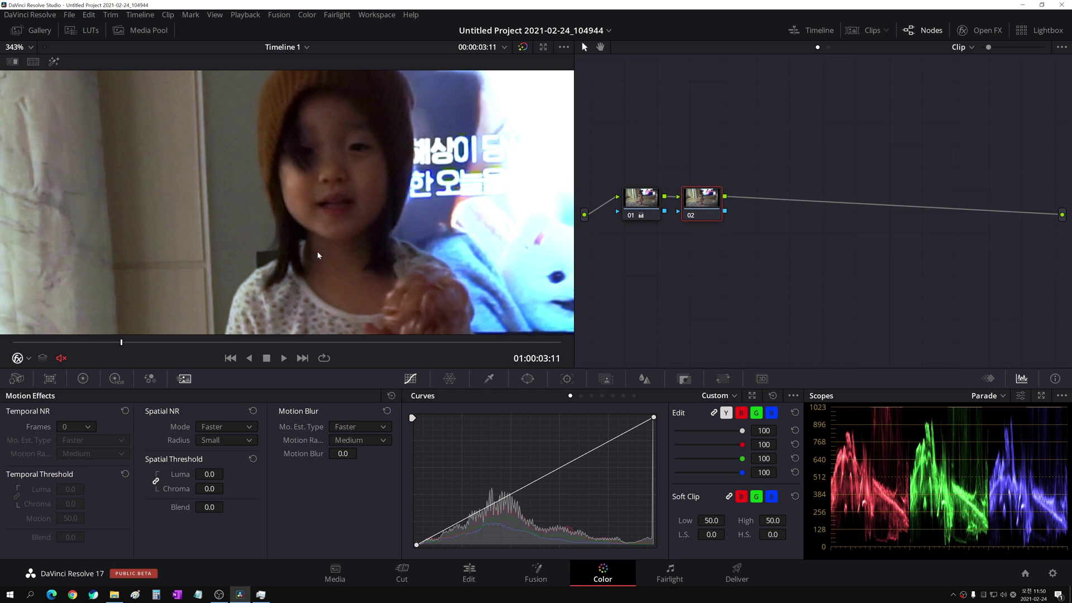
key("Right")
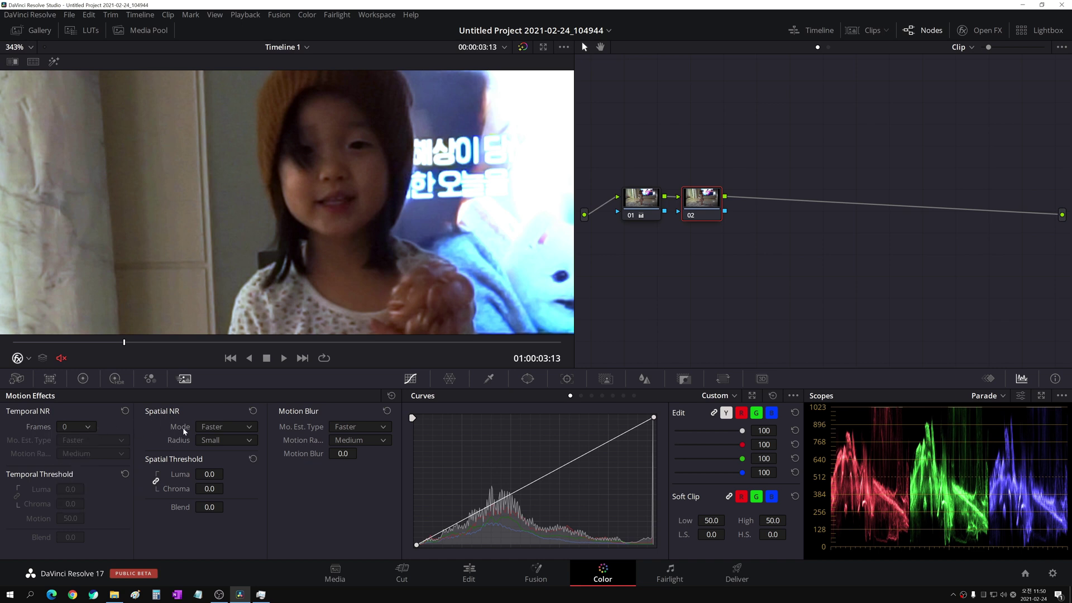
Step: Review the available Mode and Radius options for Spatial NR
left_click(221, 427)
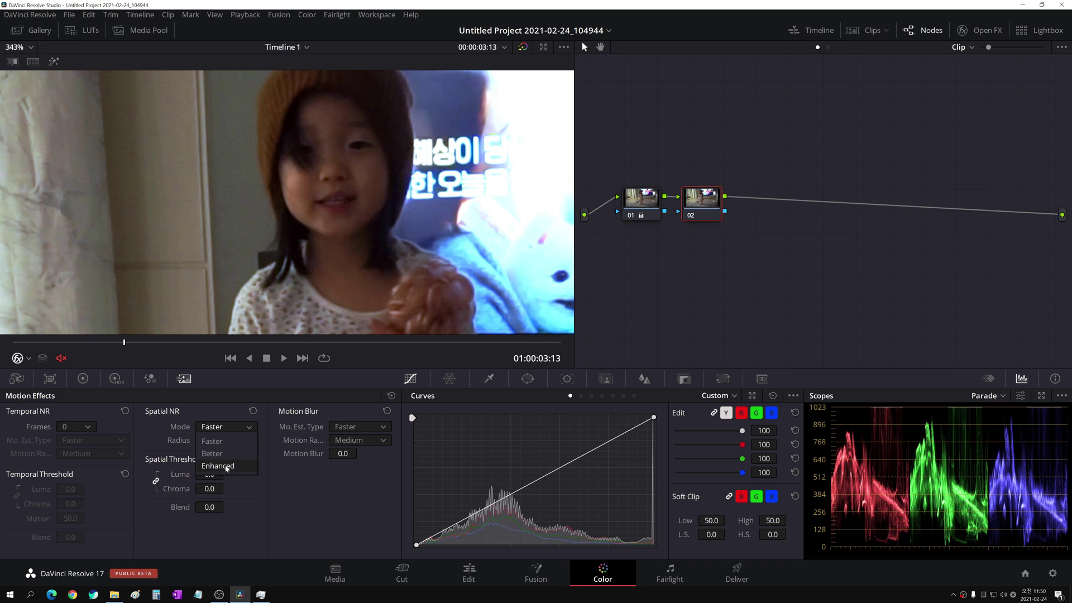
left_click(187, 431)
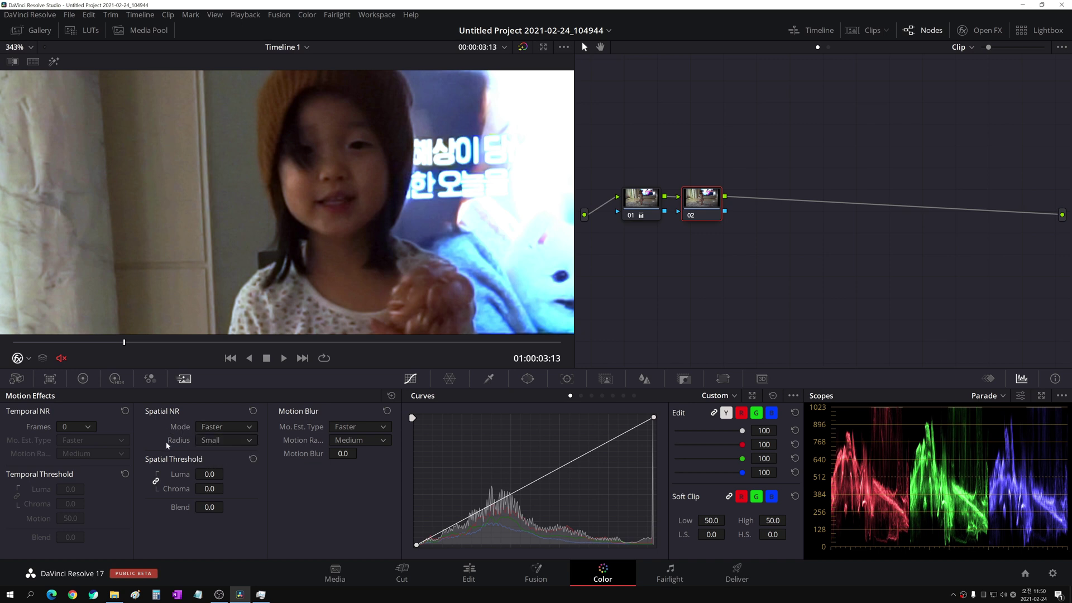
left_click(235, 442)
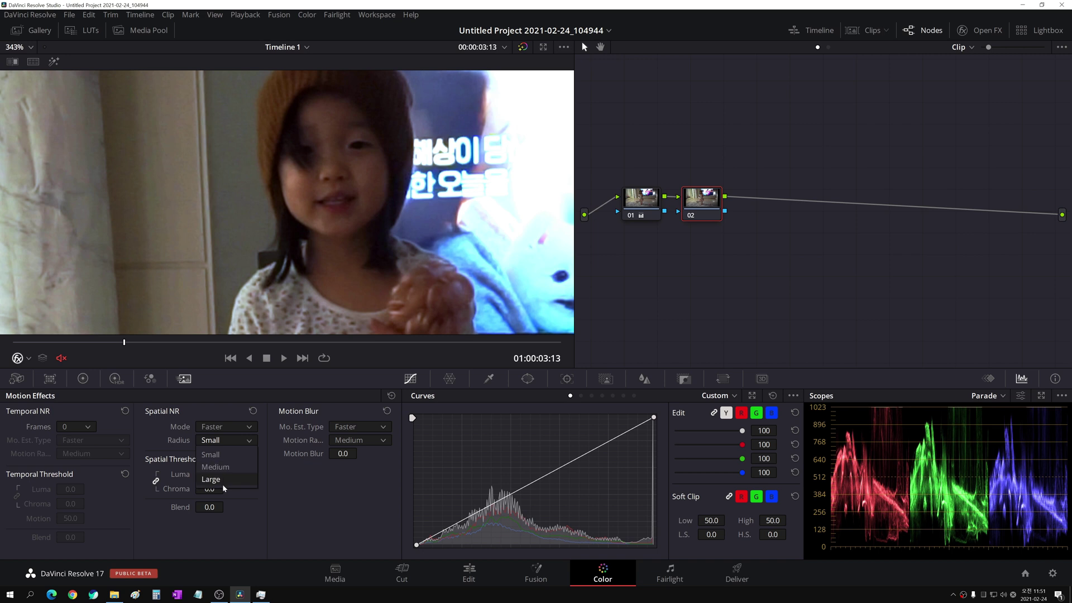
left_click(168, 444)
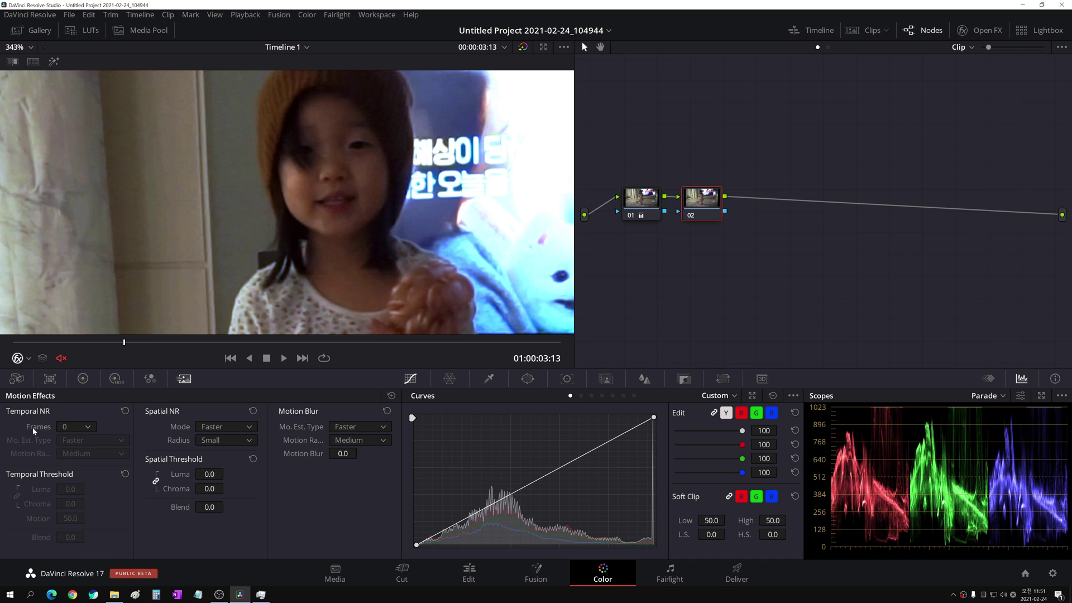
Step: Set the Temporal NR frame count to 1, try 5 frames, and return it to 1
left_click(81, 429)
left_click(77, 453)
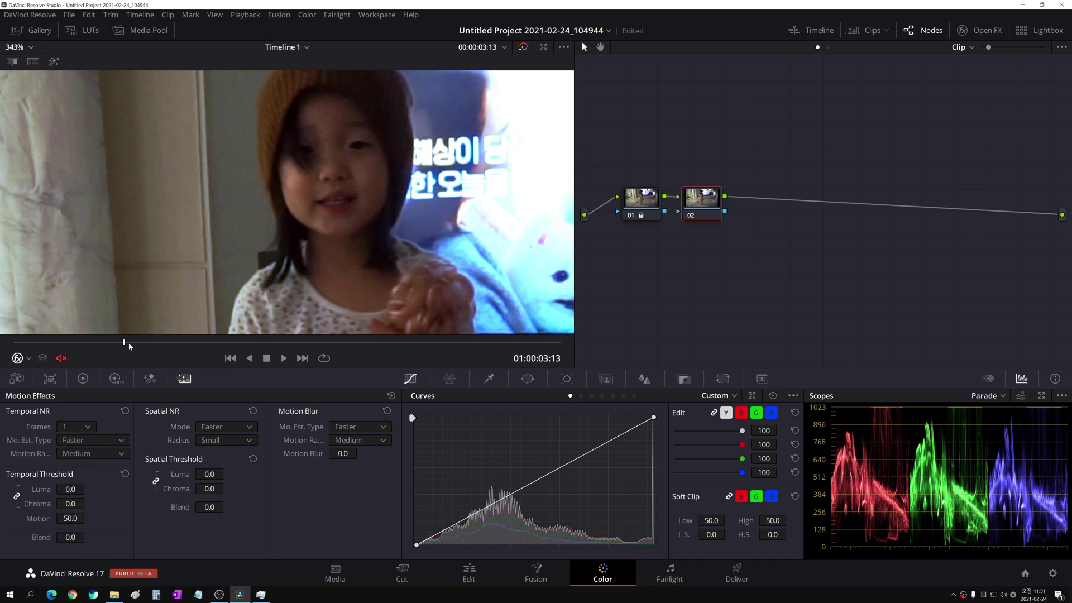
left_click(87, 427)
left_click(88, 428)
left_click(79, 502)
left_click(88, 427)
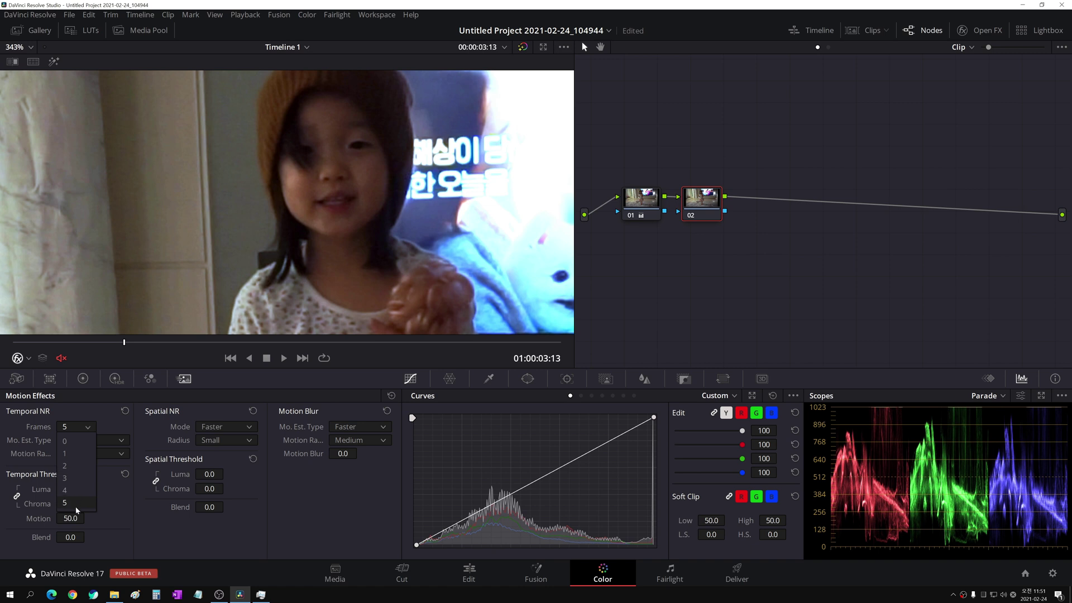
left_click(73, 454)
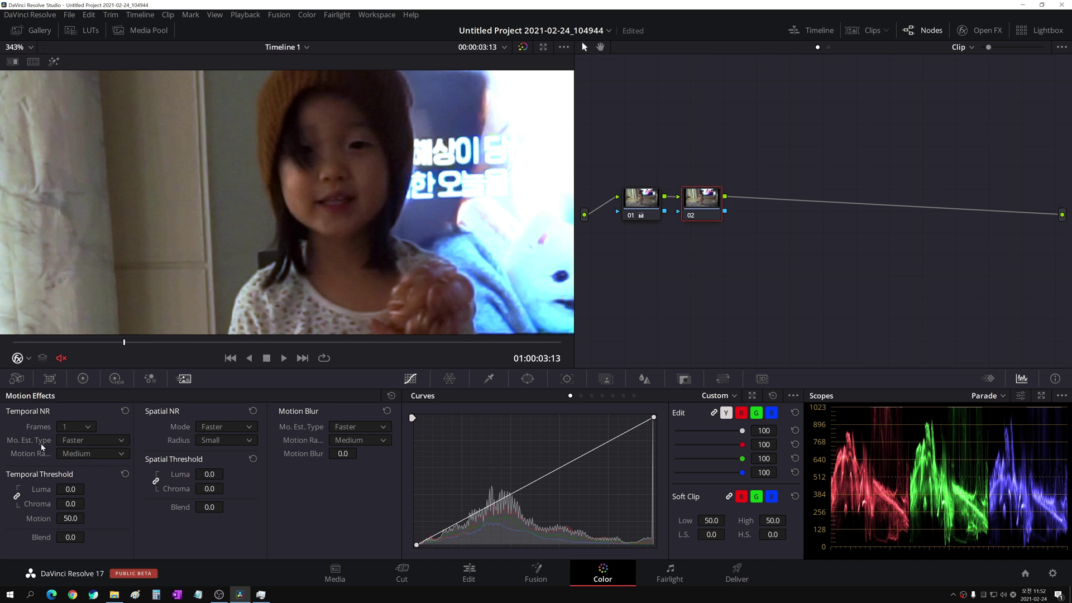
Step: Set the Temporal NR motion estimation type to Better and keep the motion range at Medium
left_click(100, 441)
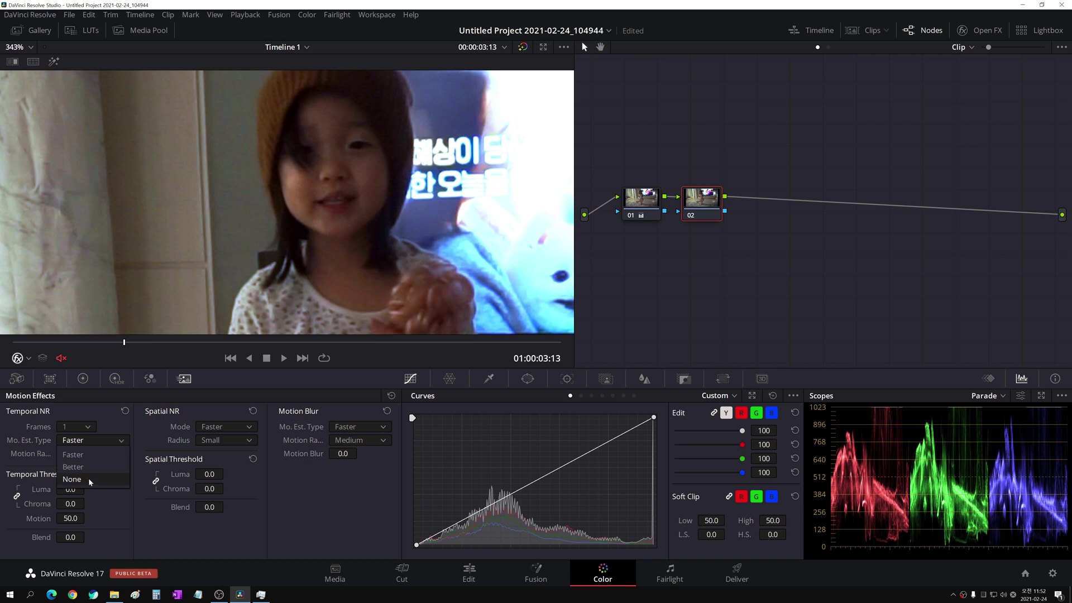
left_click(73, 466)
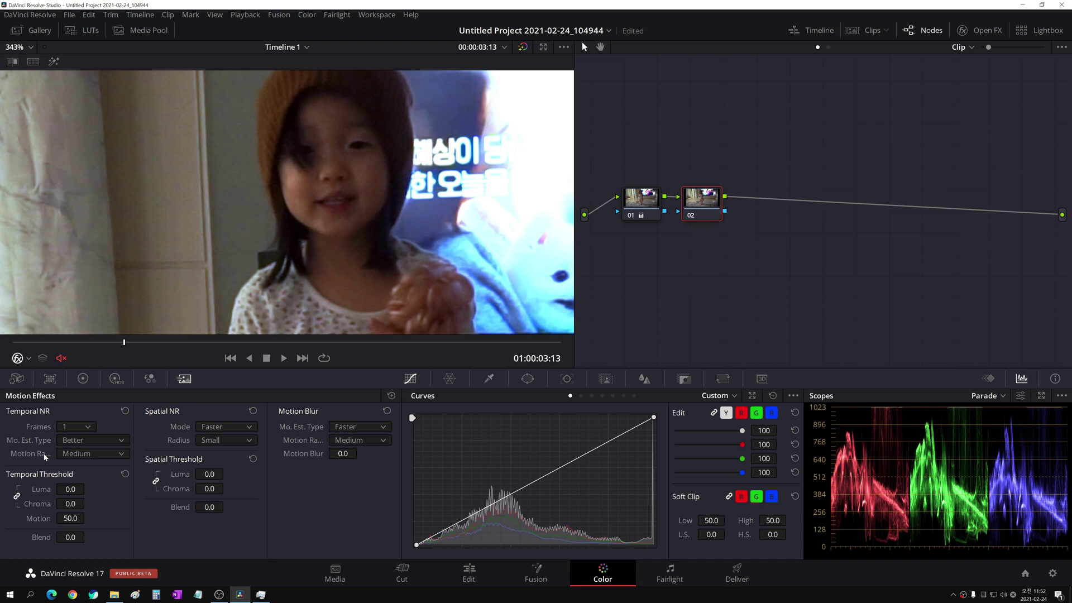
left_click(83, 454)
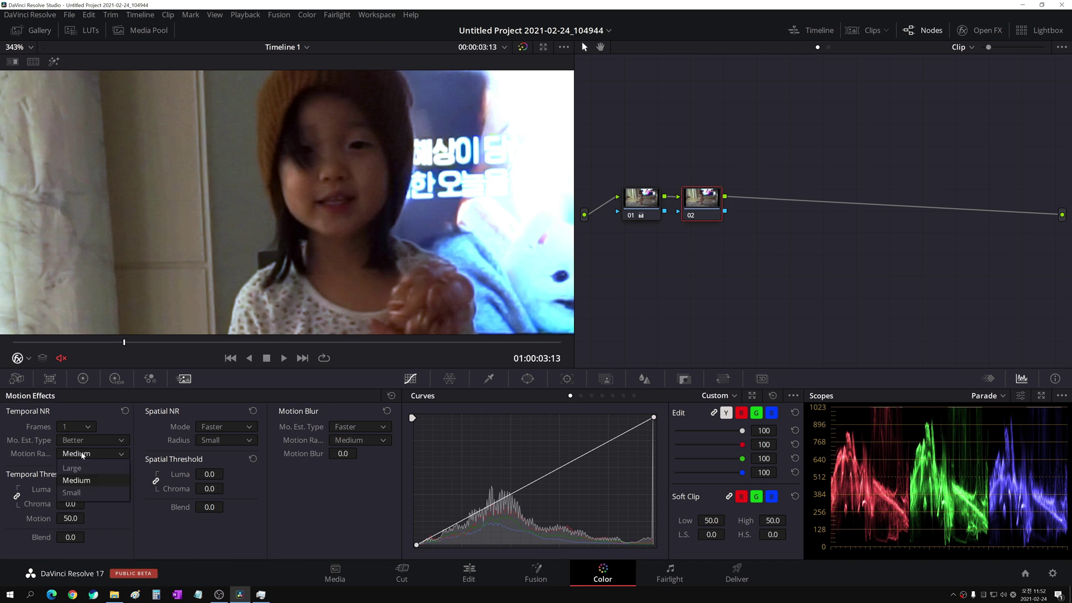
left_click(94, 481)
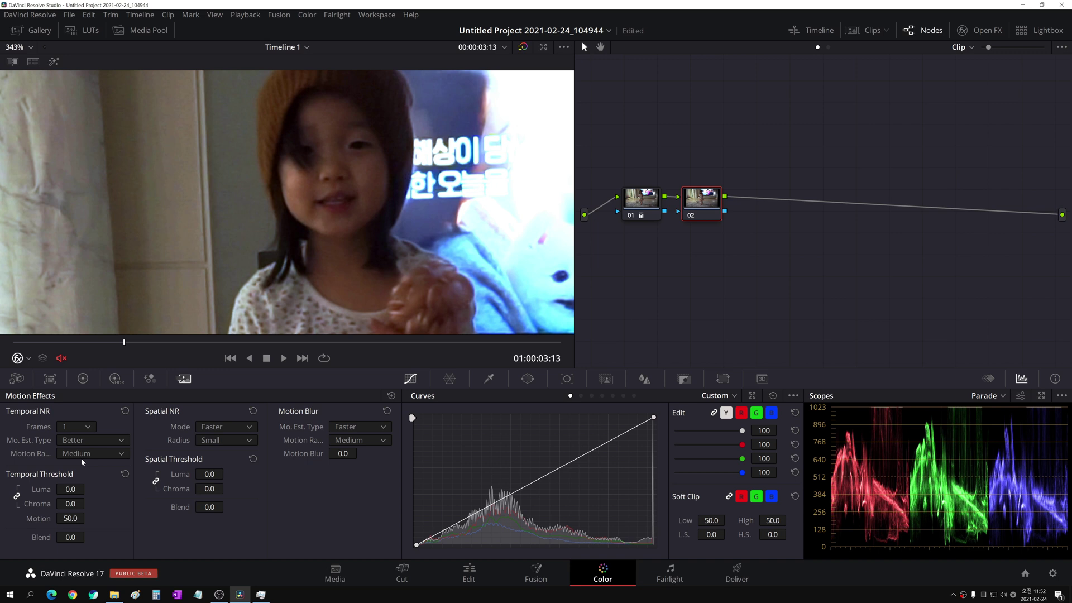
left_click(82, 455)
left_click(90, 452)
Step: Raise the linked Luma and Chroma temporal thresholds on node 02 to 20.6
mouse_move(67, 489)
left_mouse_down()
mouse_move(87, 489)
mouse_move(67, 489)
mouse_move(88, 503)
mouse_move(69, 504)
mouse_move(89, 489)
mouse_move(68, 489)
left_mouse_up()
left_click(17, 496)
mouse_move(67, 489)
left_mouse_down()
mouse_move(88, 488)
mouse_move(67, 489)
left_mouse_up()
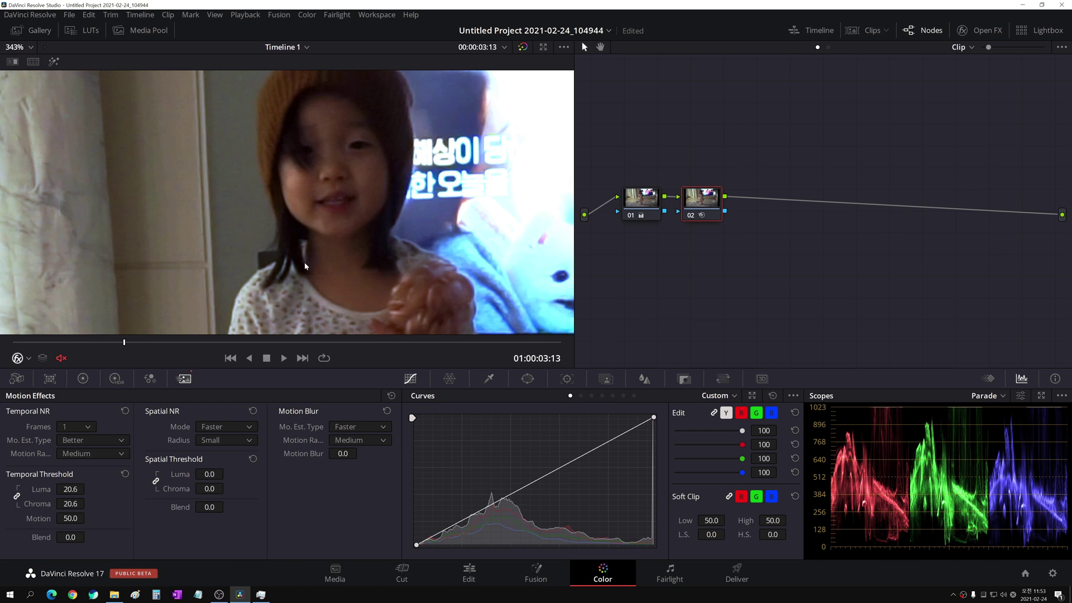
Step: Switch node 02 off and on to compare the face close up with and without temporal noise reduction
left_click(690, 215)
left_click(690, 215)
scroll(320, 189, "up", 8)
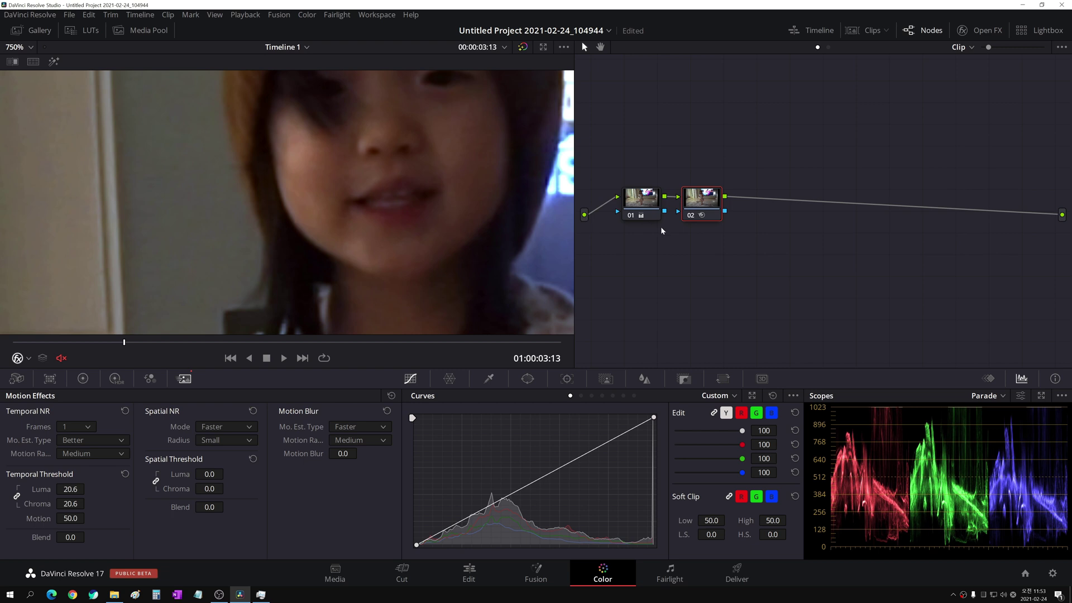
left_click(690, 215)
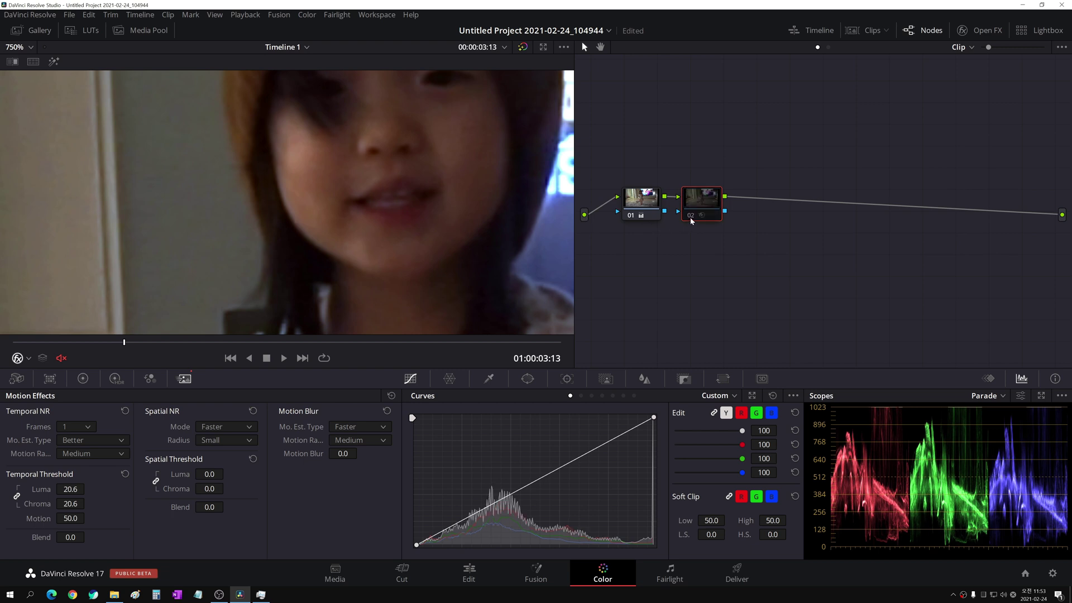
left_click(691, 220)
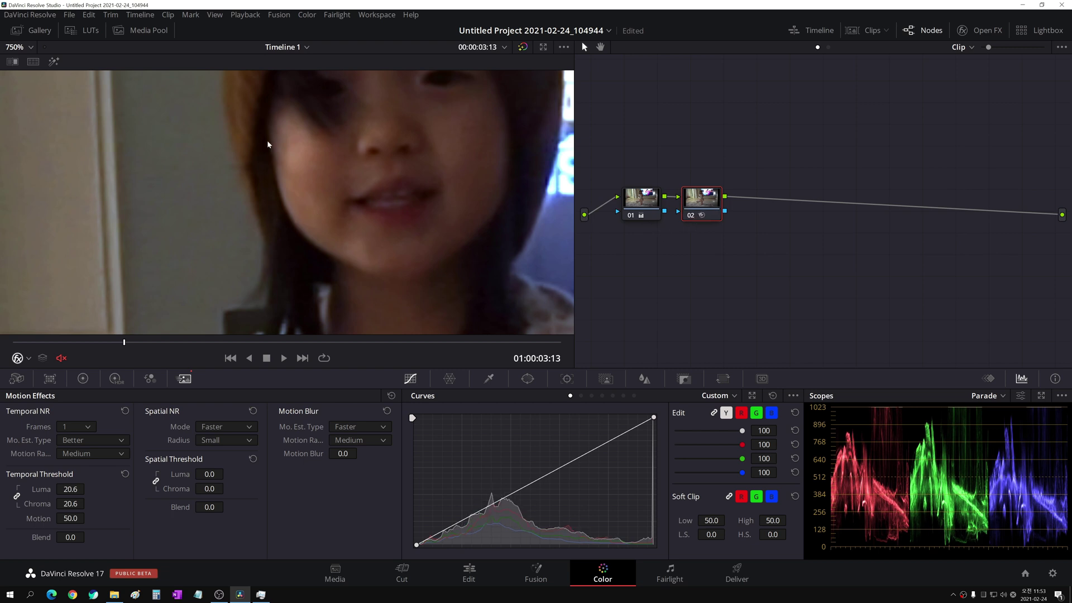
scroll(235, 152, "down", 8)
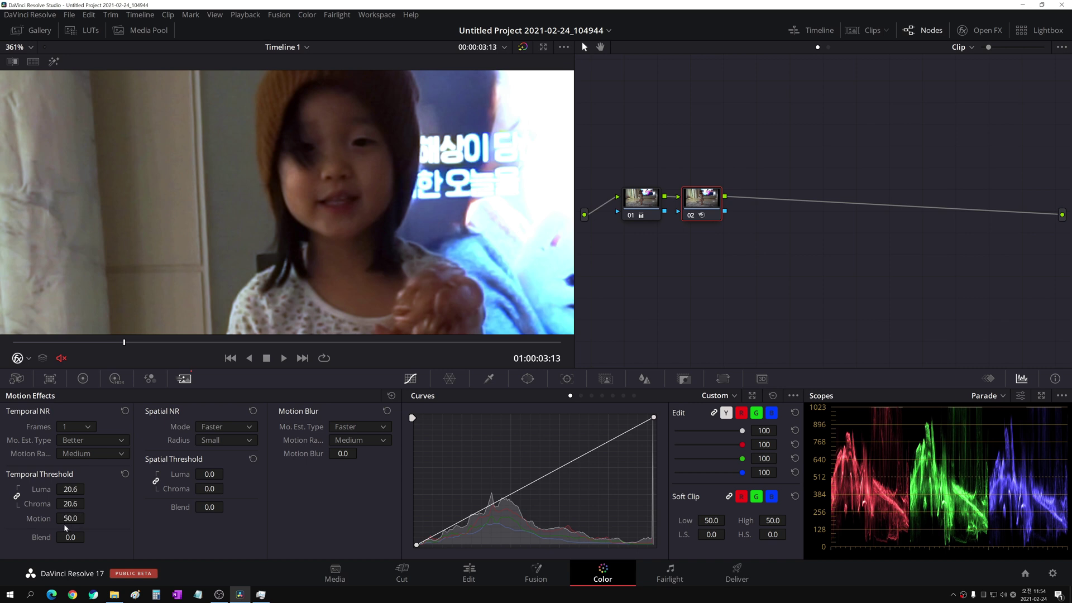
Step: Try a temporal threshold Blend of 100, toggling node 02 to compare the picture, and return Blend to 0
left_click(81, 427)
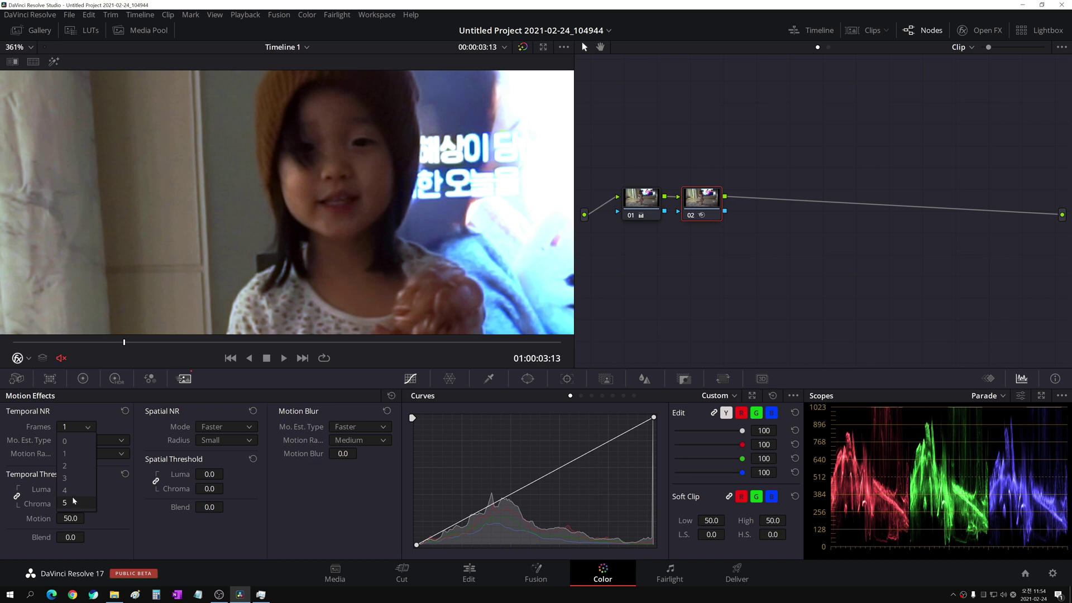
left_click(75, 453)
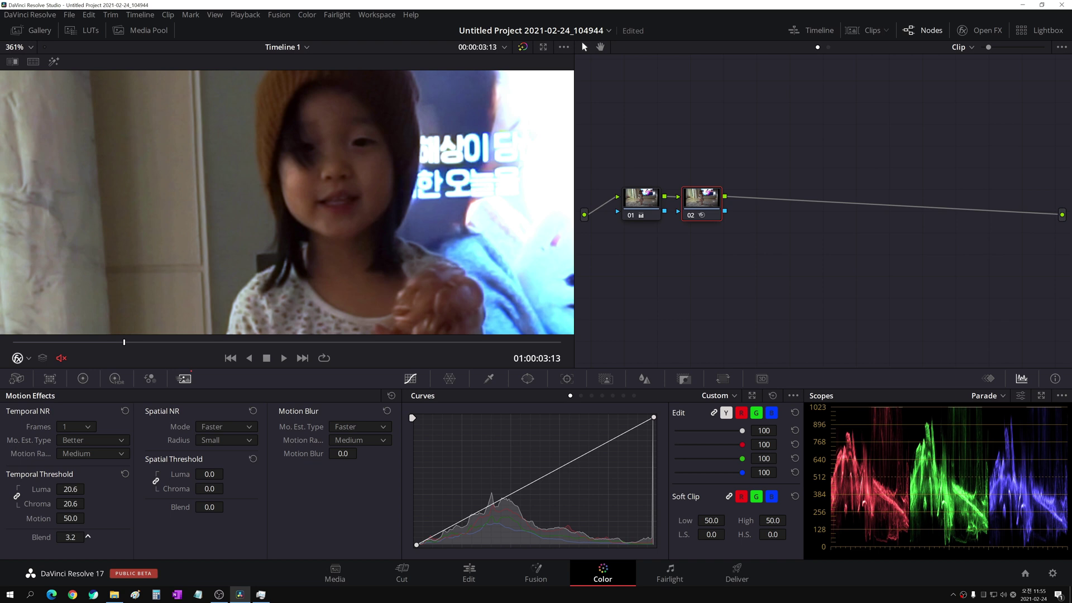
left_click_drag(87, 537, 87, 537)
left_click_drag(88, 537, 87, 536)
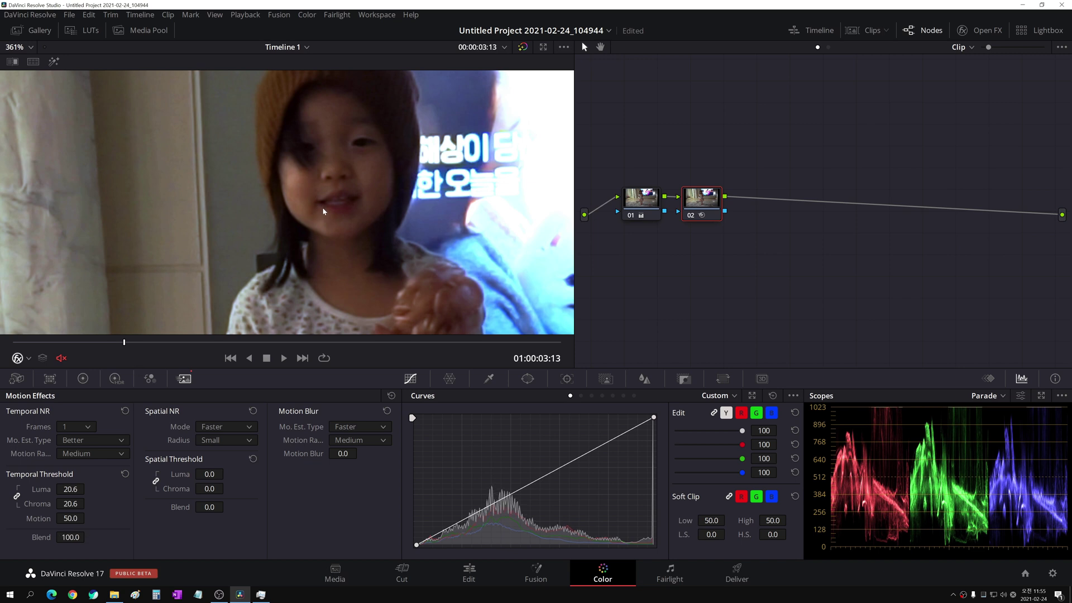
left_click(690, 216)
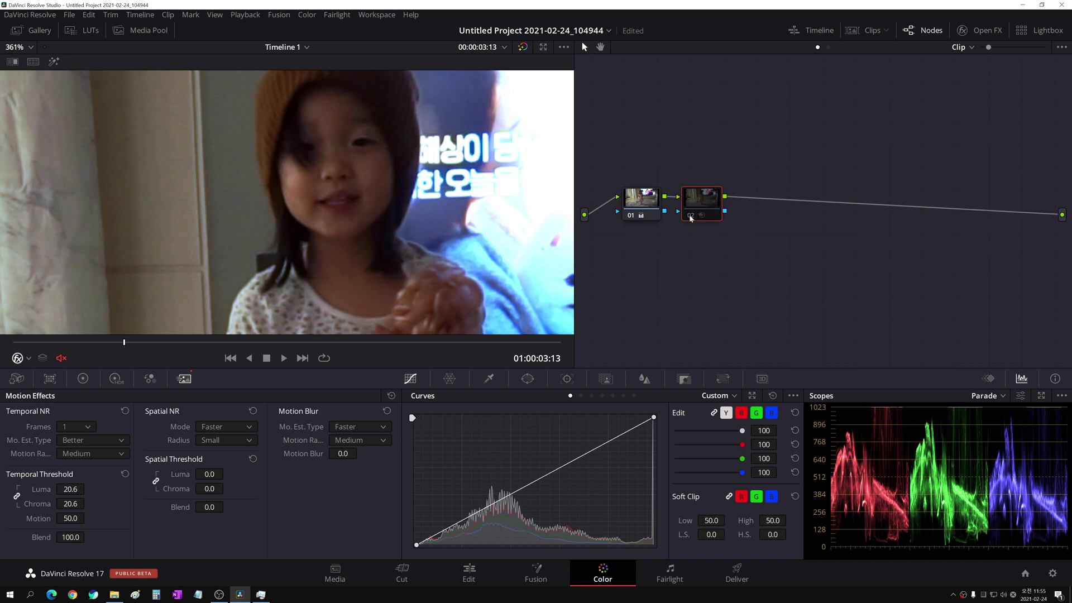
left_click(690, 216)
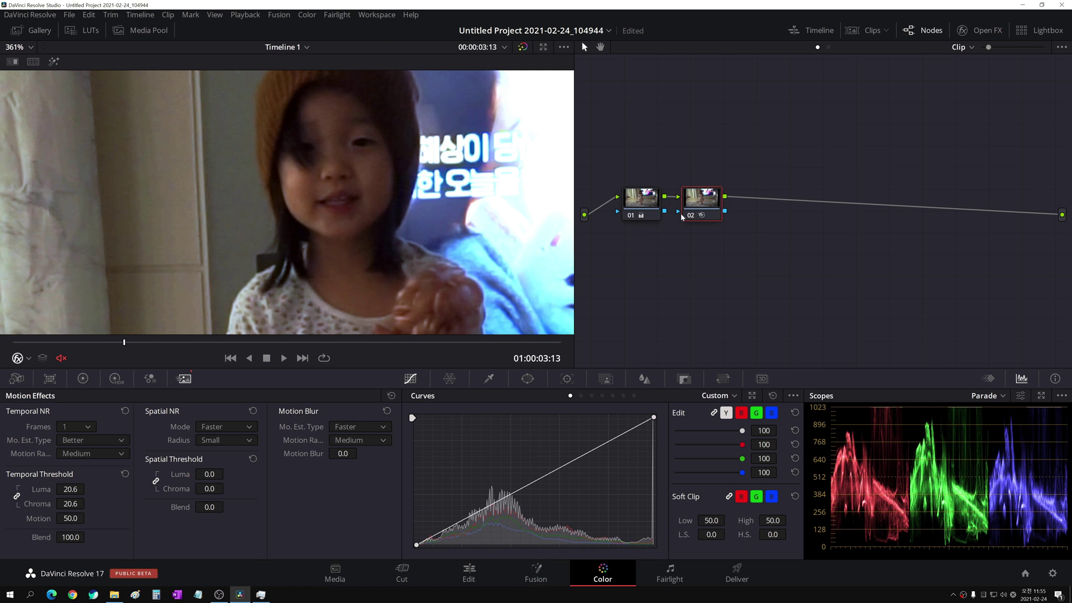
left_click(691, 216)
left_click(691, 217)
double_click(82, 538)
type("7")
key("Return")
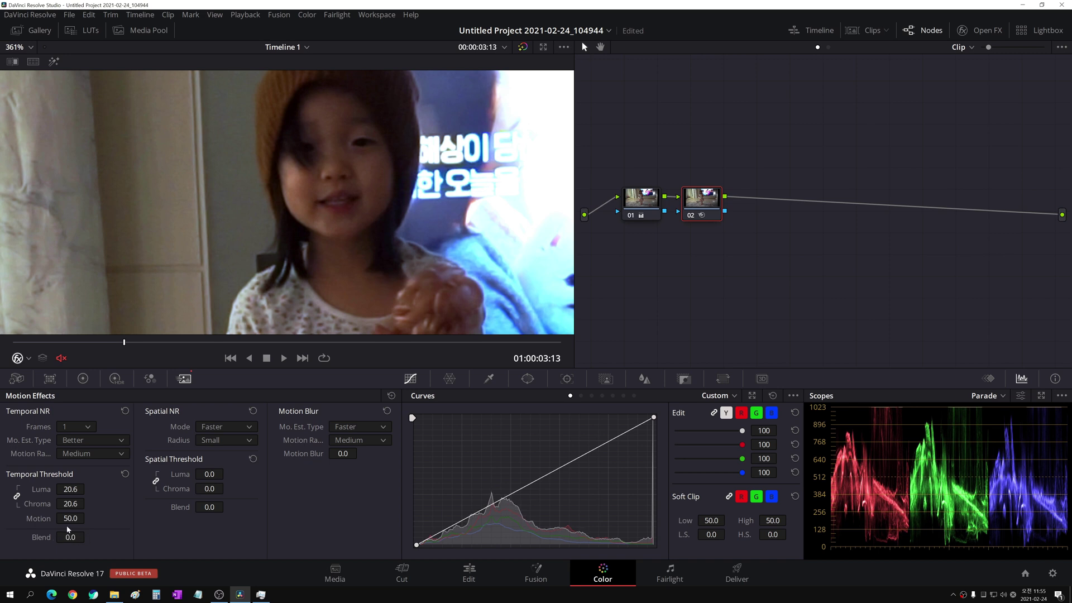
Step: Toggle node 02 repeatedly with Blend at 0 and examine the noise around the mouth and wall at high magnification
left_click(691, 216)
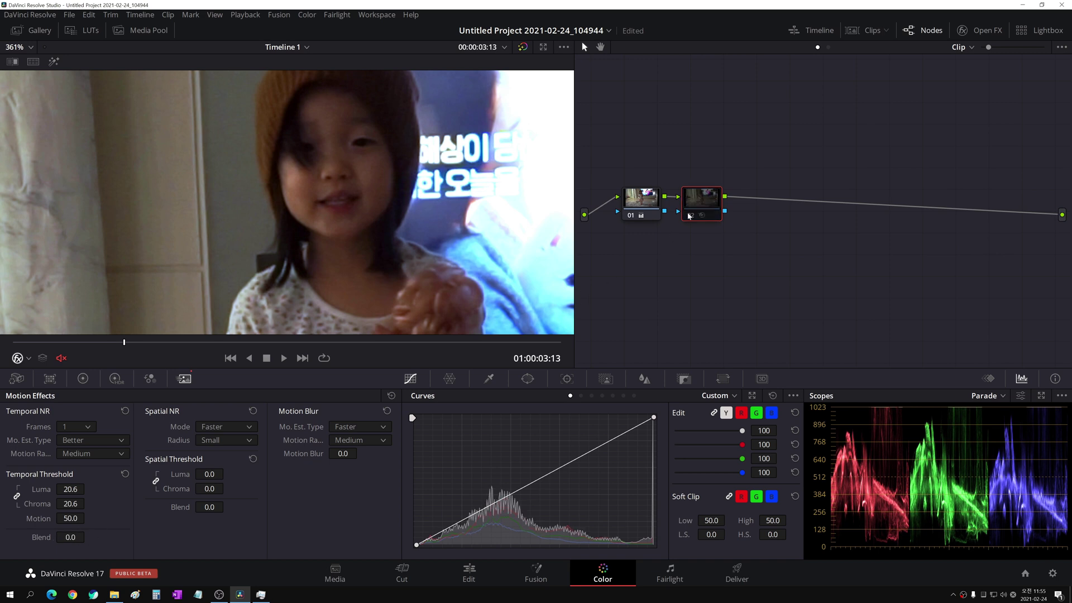
left_click(690, 216)
left_click(690, 216)
left_click(690, 217)
scroll(337, 209, "up", 6)
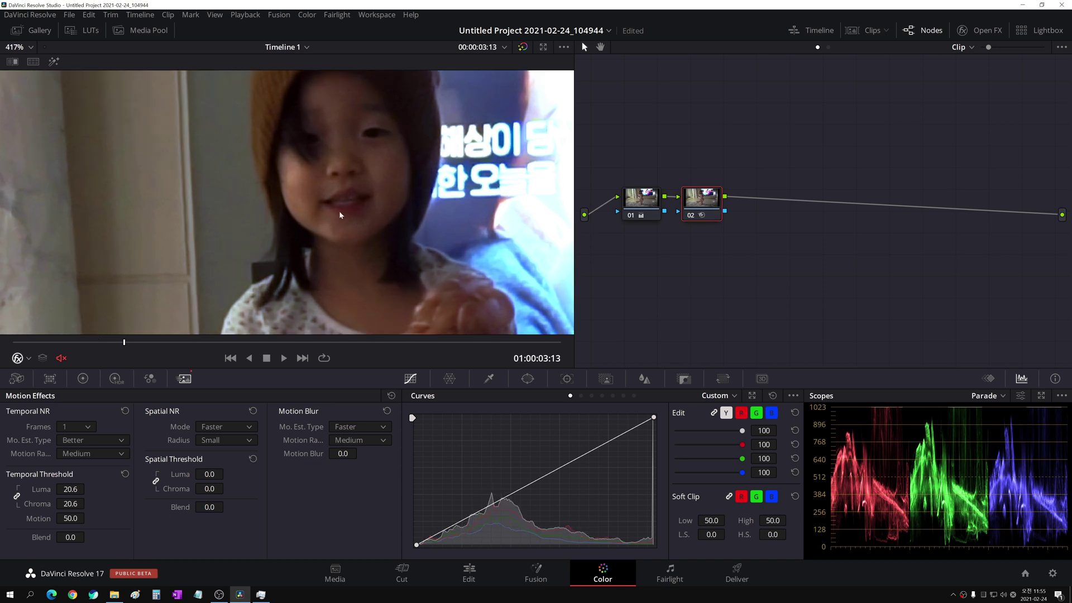
scroll(336, 210, "up", 1)
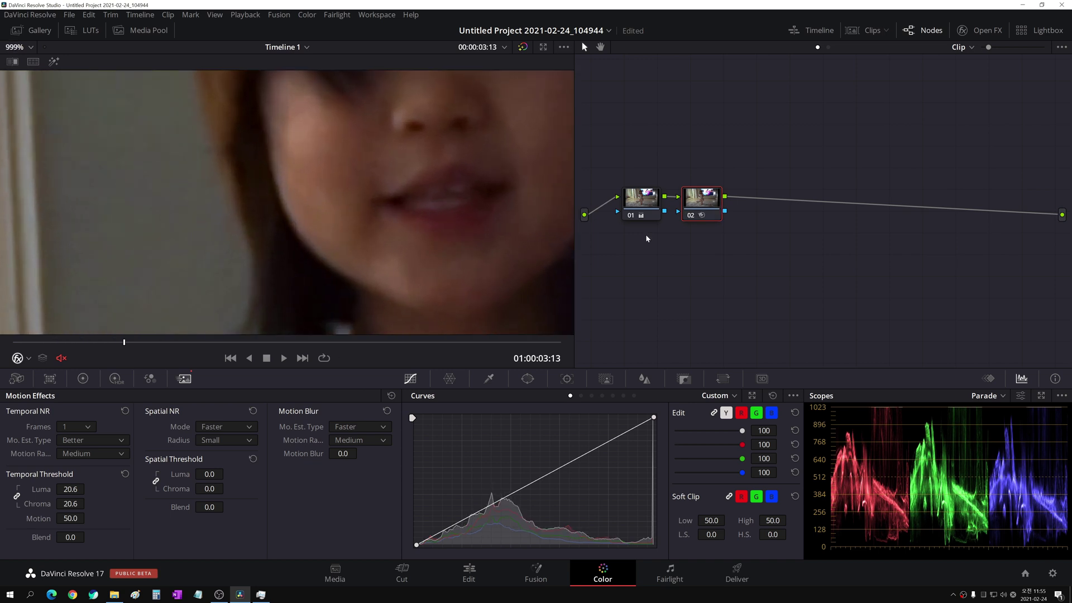
left_click(691, 216)
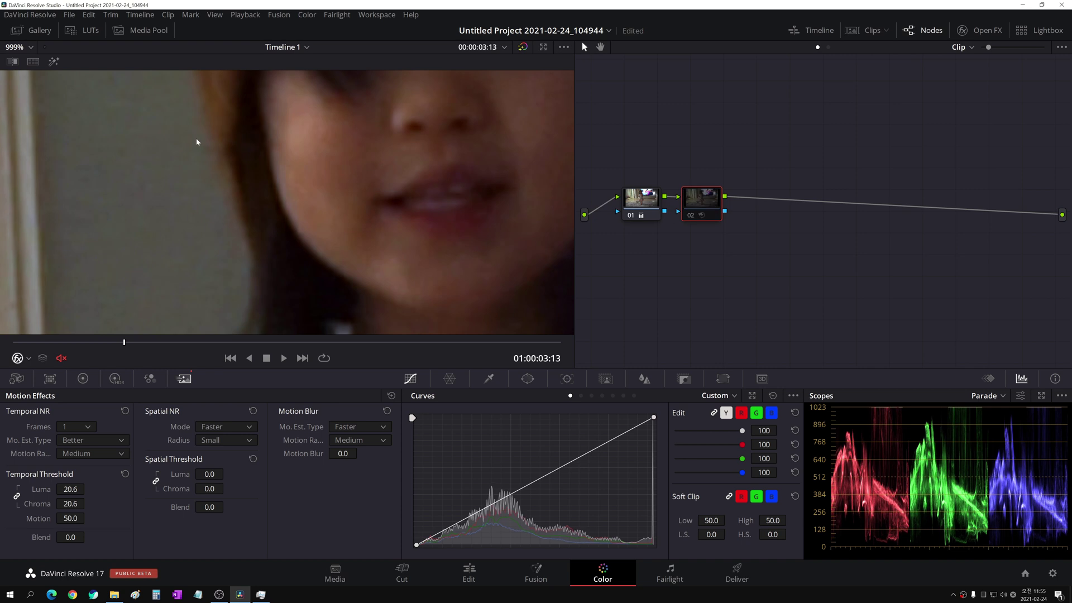
left_click(688, 214)
scroll(345, 216, "down", 8)
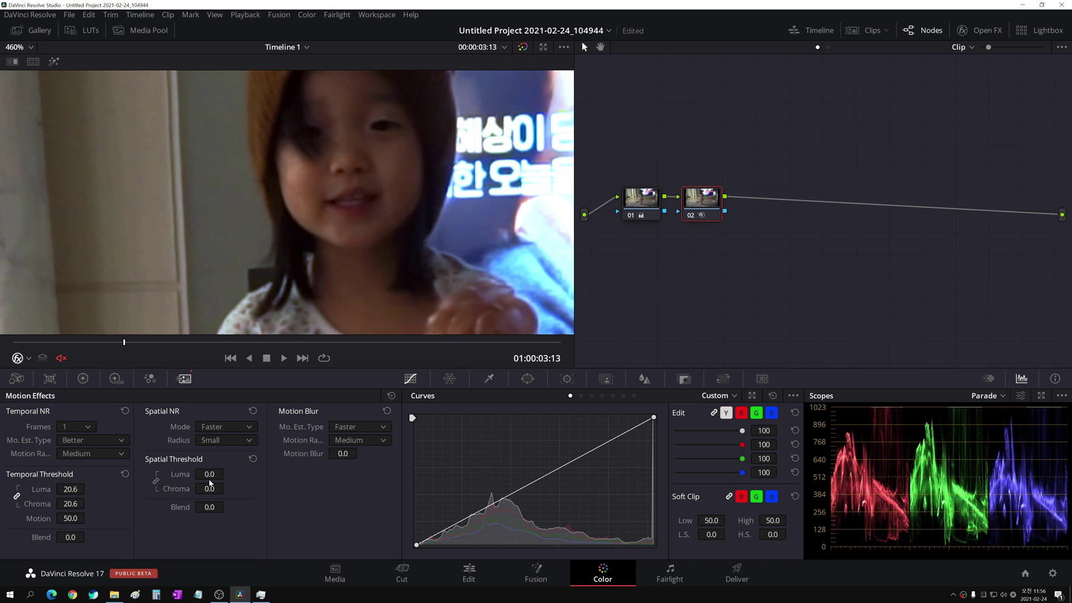
Step: Try the Better mode for Spatial NR while adjusting the spatial Luma threshold
left_click_drag(211, 474, 171, 481)
left_click(156, 481)
left_click(219, 429)
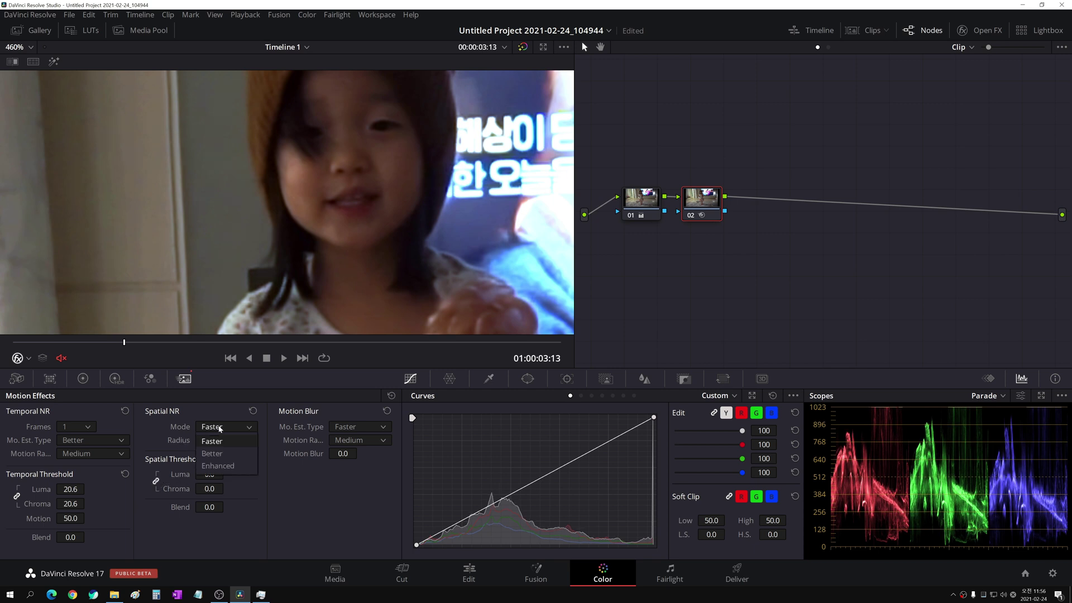
left_click(216, 455)
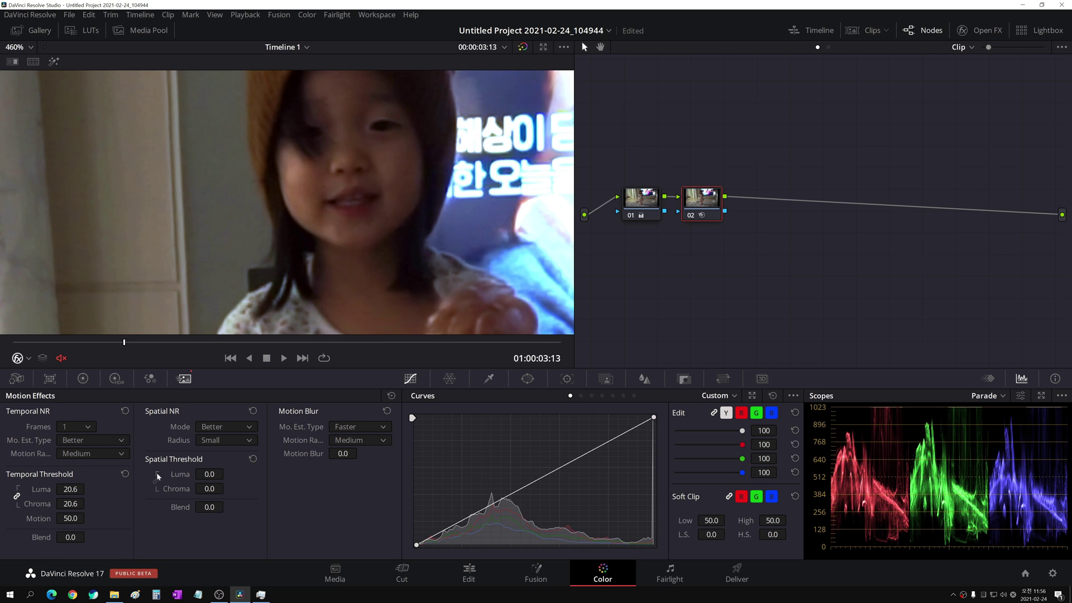
left_click_drag(164, 474, 213, 474)
Step: Try the Enhanced mode for Spatial NR with the Luma threshold control and return the mode to Faster
left_click(220, 427)
left_click(218, 466)
mouse_move(208, 474)
left_mouse_down()
mouse_move(227, 473)
mouse_move(208, 474)
left_mouse_up()
left_click(227, 428)
left_click(216, 441)
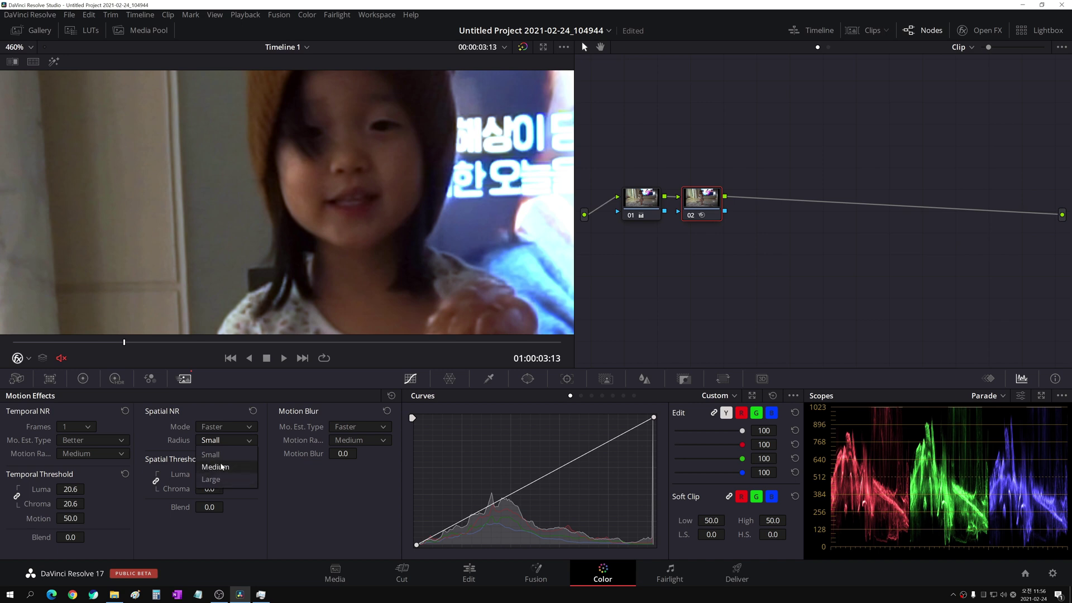
Step: Test a spatial Luma threshold of 45.2 with the Small radius and reset the threshold to 0
left_click(223, 456)
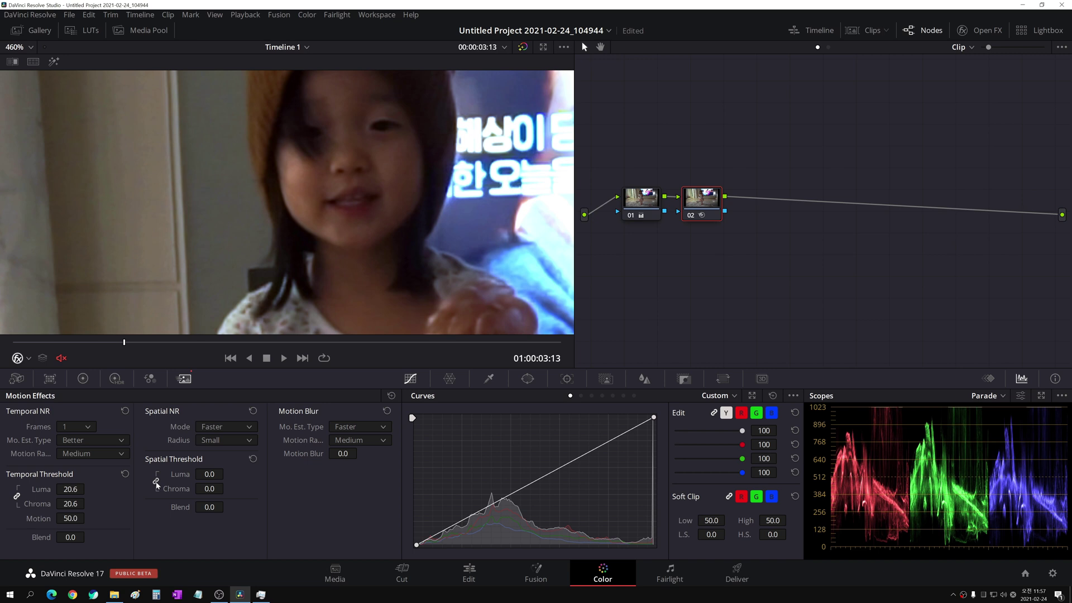
left_click_drag(208, 474, 226, 473)
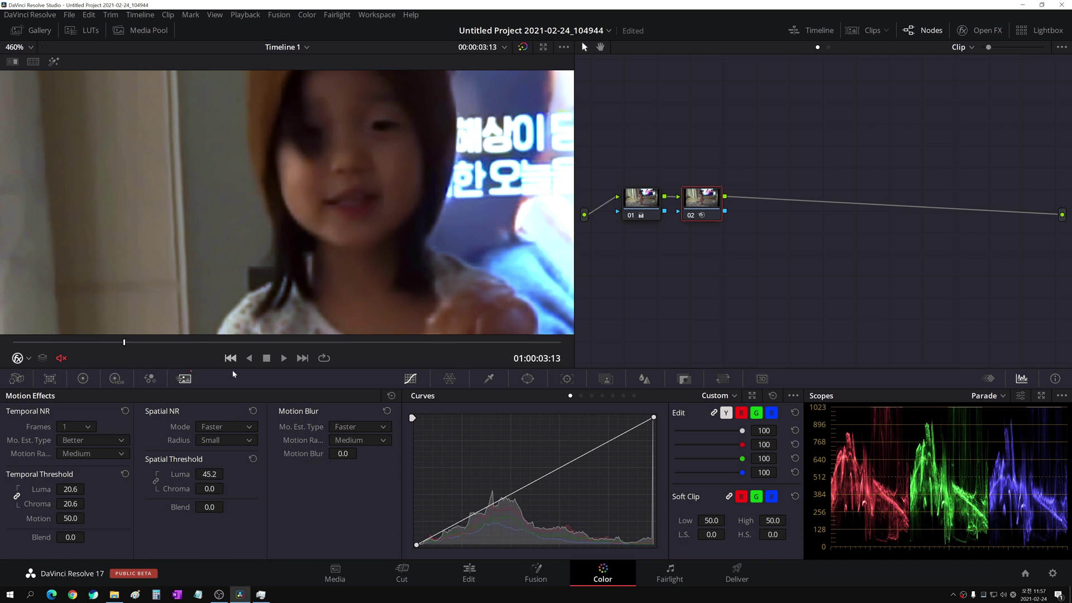
double_click(179, 474)
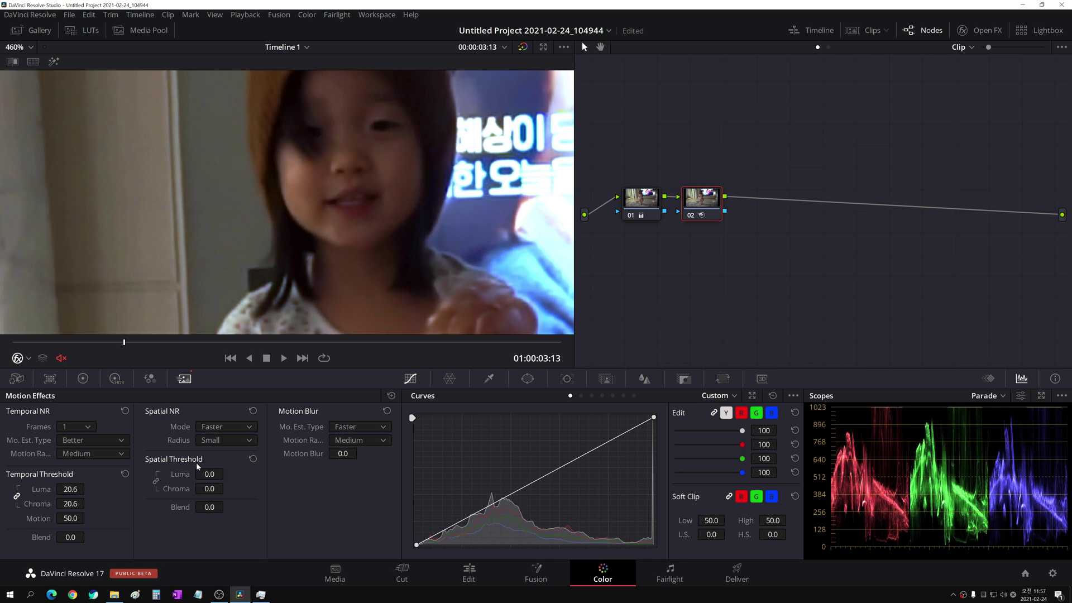
Step: Test the Medium Spatial NR radius with a Luma threshold of 52.8 and reset the threshold to 0
left_click(222, 440)
left_click(224, 468)
left_click_drag(227, 474, 227, 473)
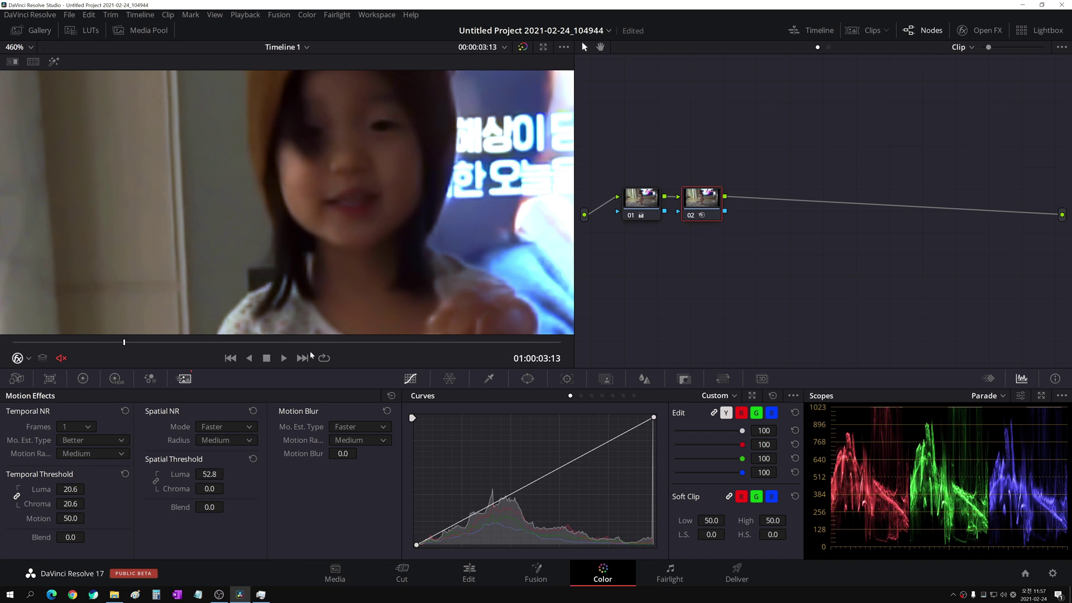
double_click(180, 475)
Step: Test the Large Spatial NR radius with a raised Luma threshold and return to the Small radius with Luma at 0
left_click(227, 439)
left_click(230, 479)
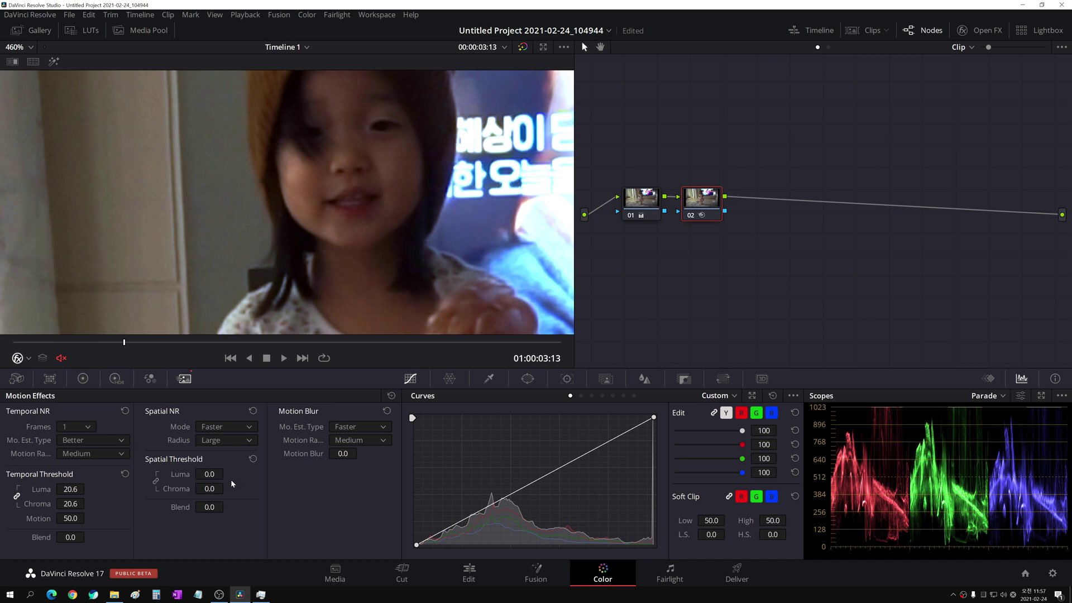
left_click_drag(227, 474, 227, 474)
left_click(222, 442)
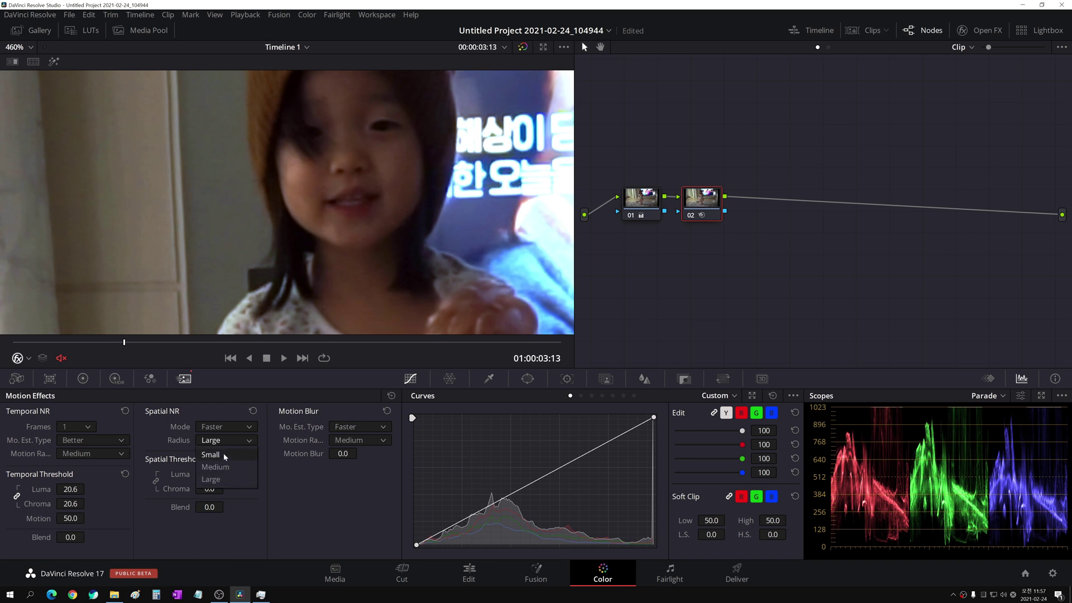
left_click(225, 459)
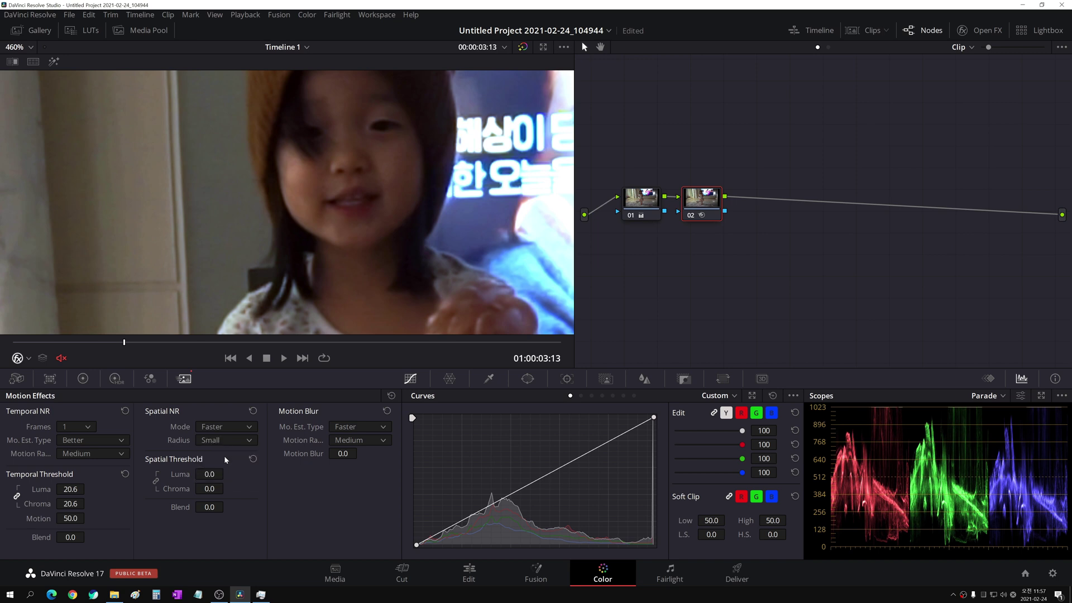
Step: Examine the remaining noise on the face, curtain and wall at several magnifications
scroll(376, 179, "up", 3)
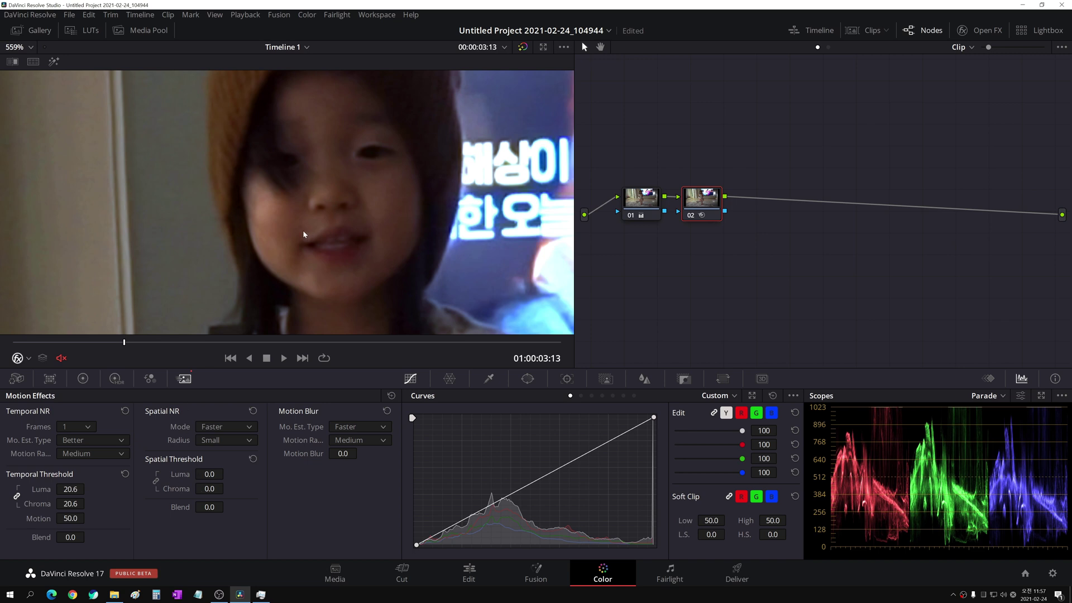
scroll(211, 199, "down", 2)
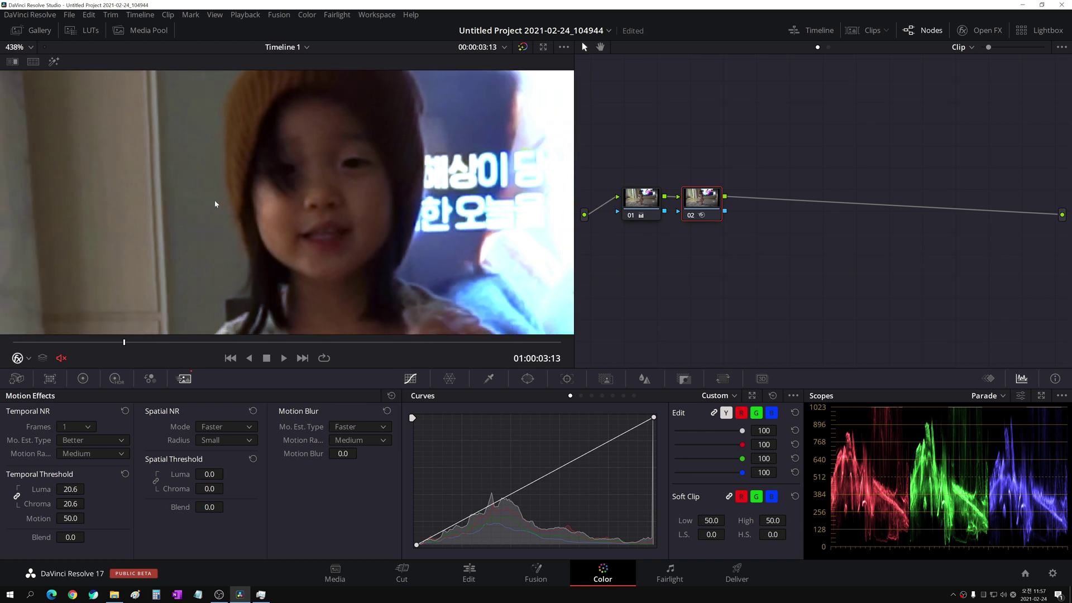
left_click_drag(181, 193, 384, 258)
scroll(285, 221, "up", 4)
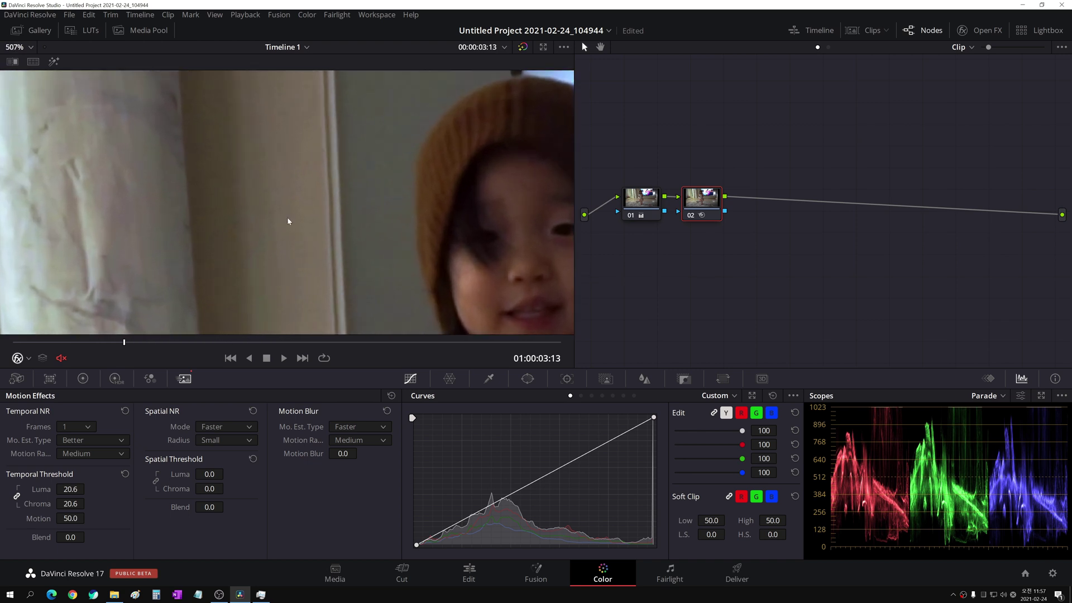
scroll(277, 226, "up", 2)
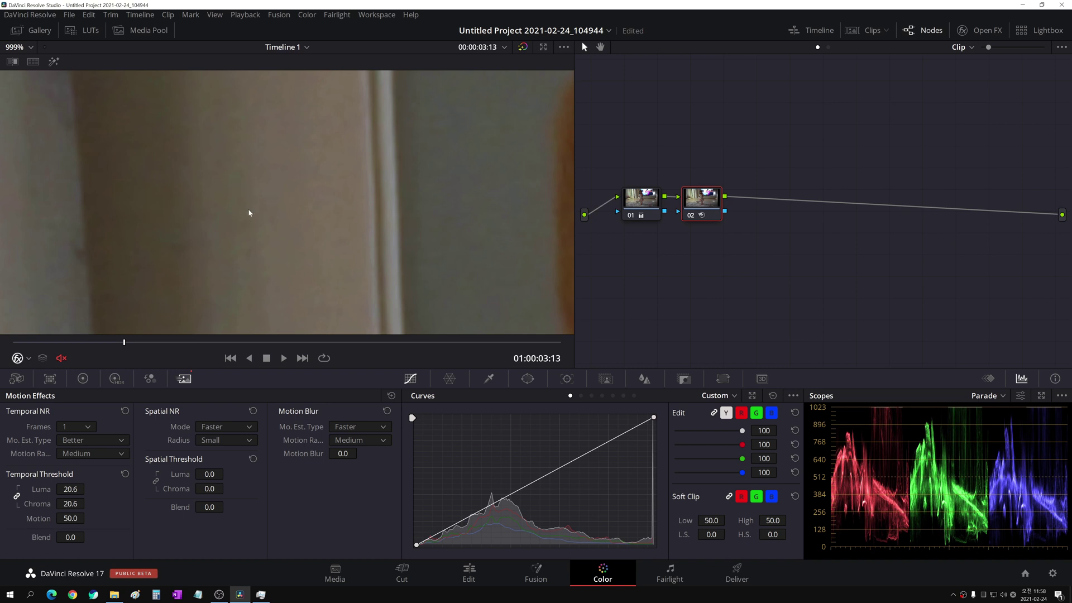
scroll(239, 219, "down", 3)
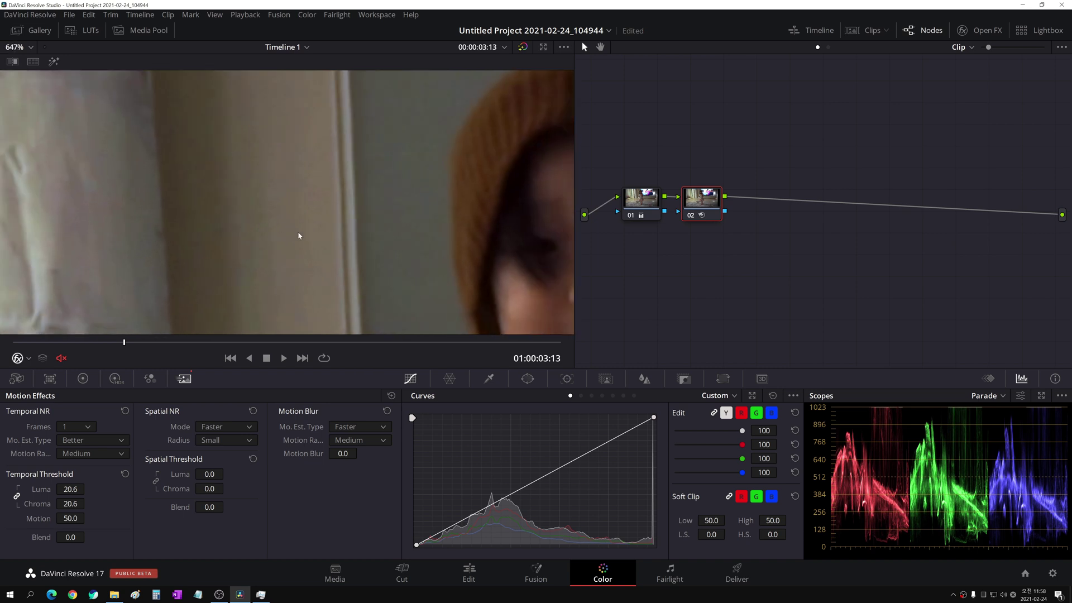
Step: Set the Spatial NR Luma threshold to 10.0 while checking the girl's face up close
scroll(230, 222, "up", 1)
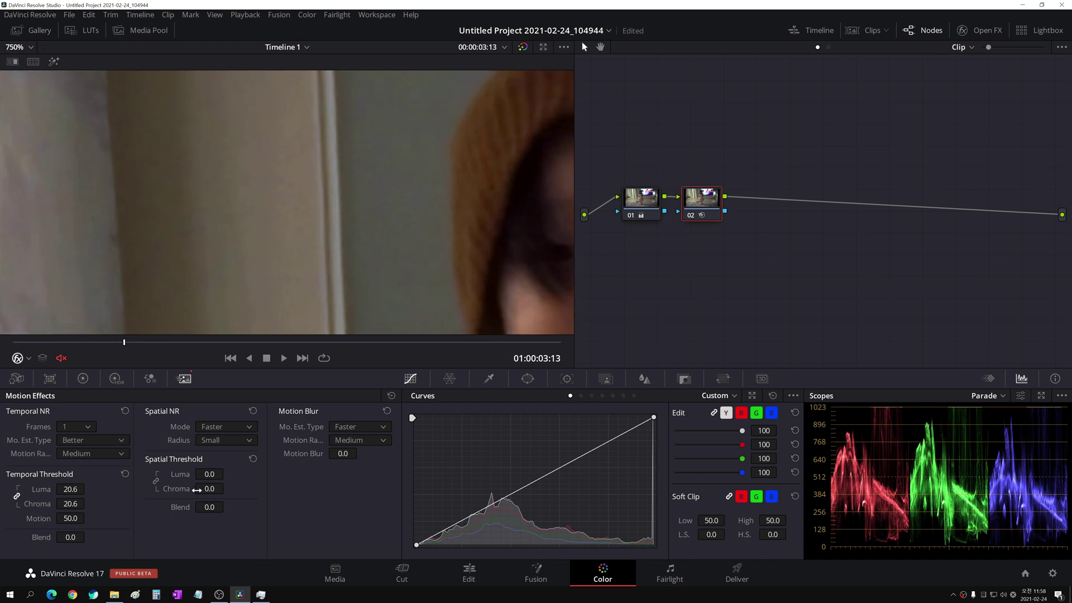
left_click_drag(359, 292, 216, 192)
scroll(318, 240, "down", 2)
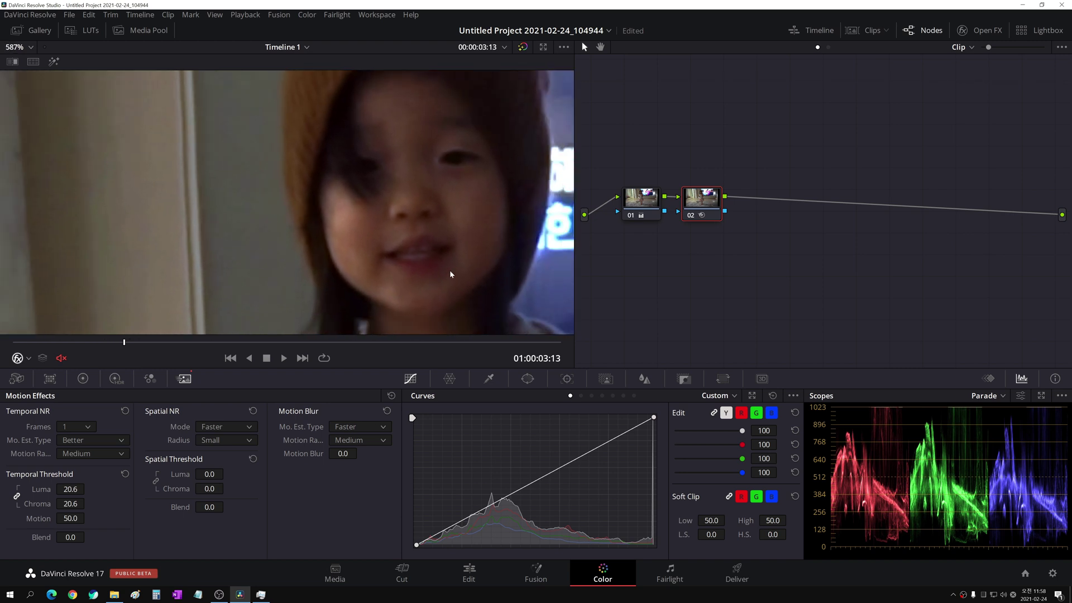
left_click_drag(450, 274, 367, 290)
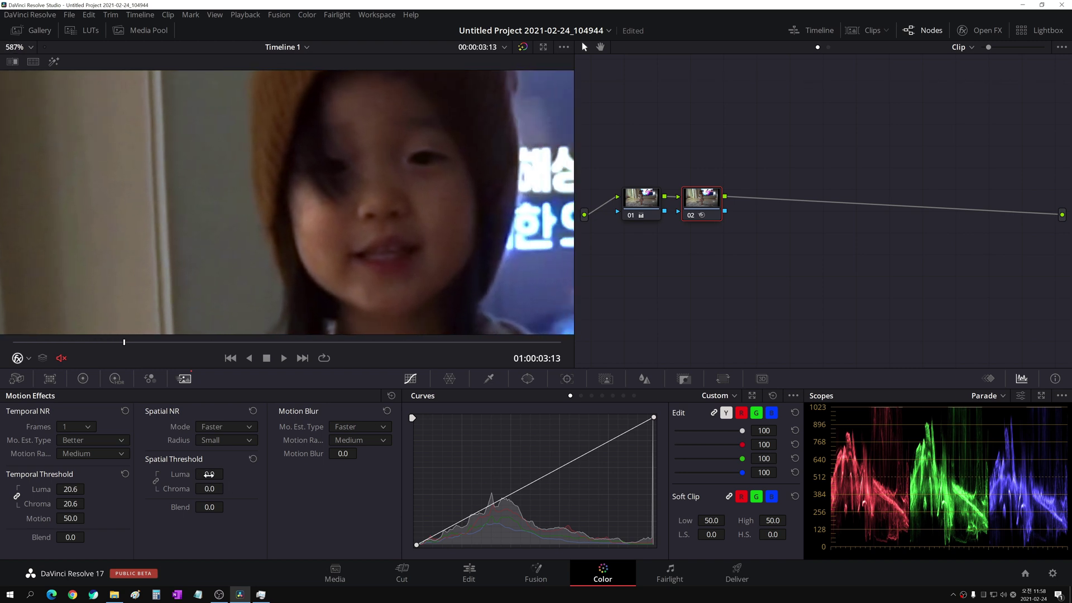
left_click_drag(209, 474, 210, 475)
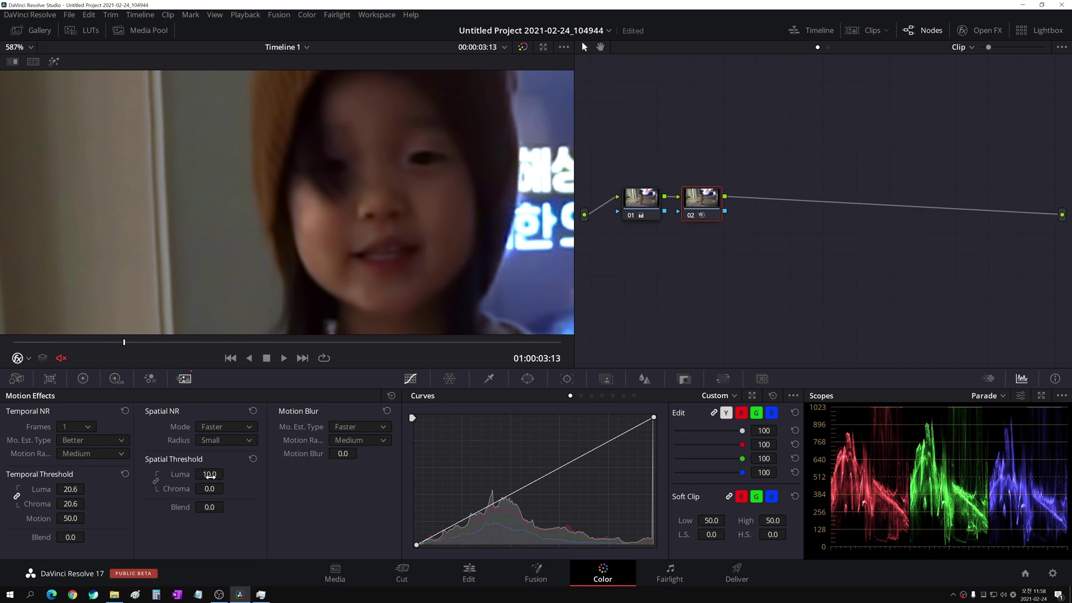
Step: Compare the face with node 02 disabled and enabled, and check the noise reduction across the whole frame
left_click(691, 218)
left_click(691, 217)
scroll(351, 249, "down", 8)
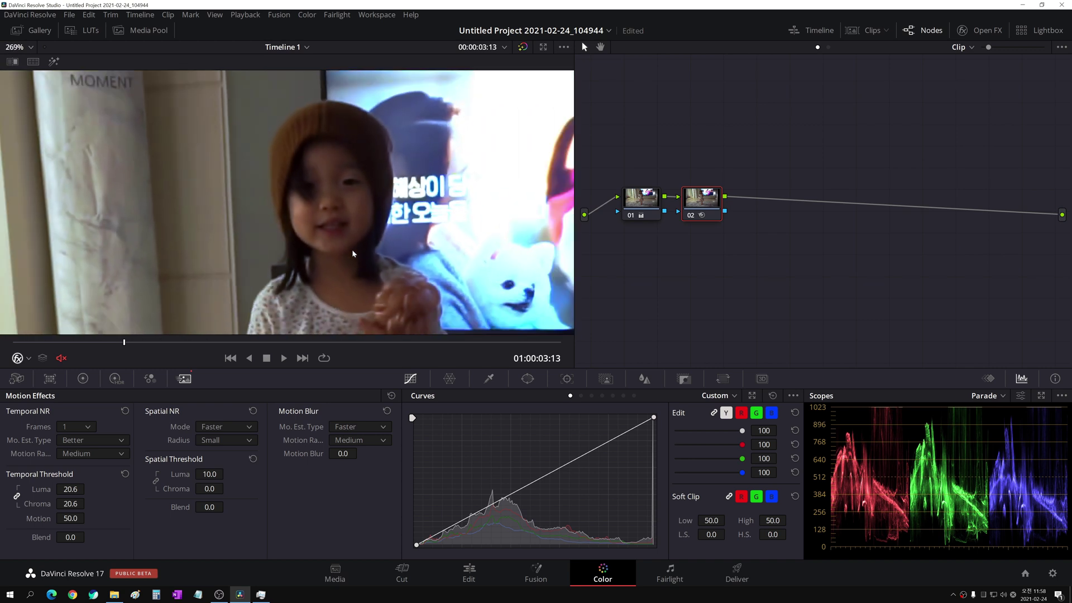
scroll(351, 255, "down", 8)
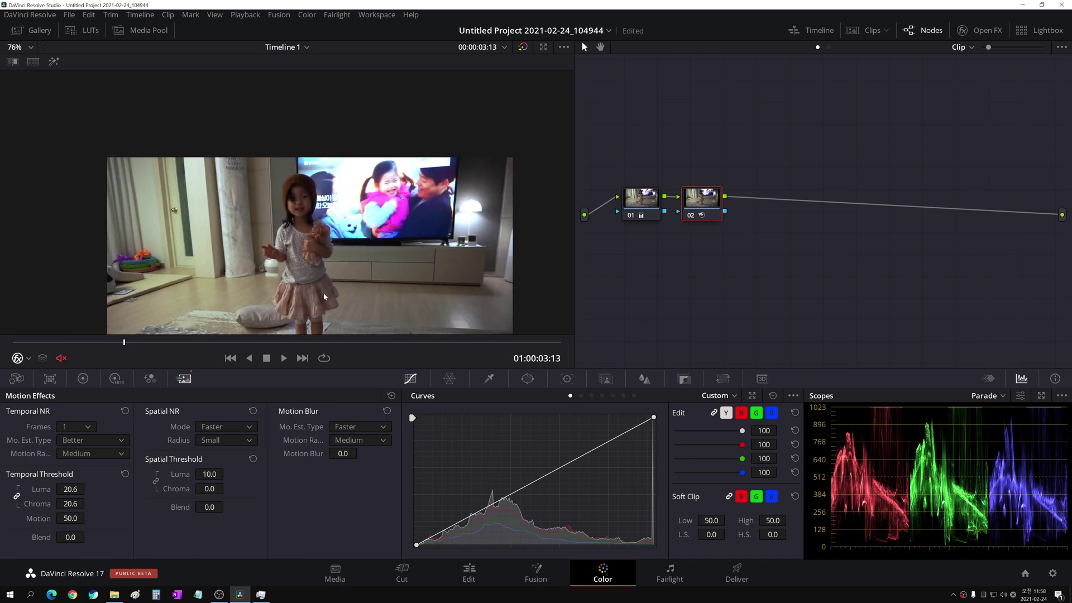
scroll(298, 201, "up", 2)
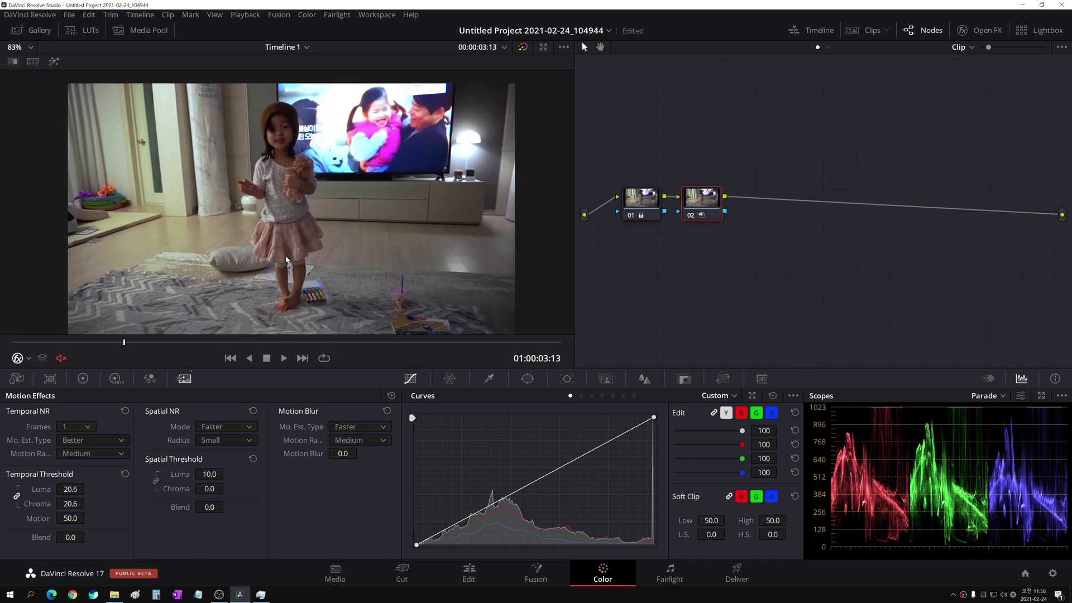
left_click_drag(244, 166, 347, 234)
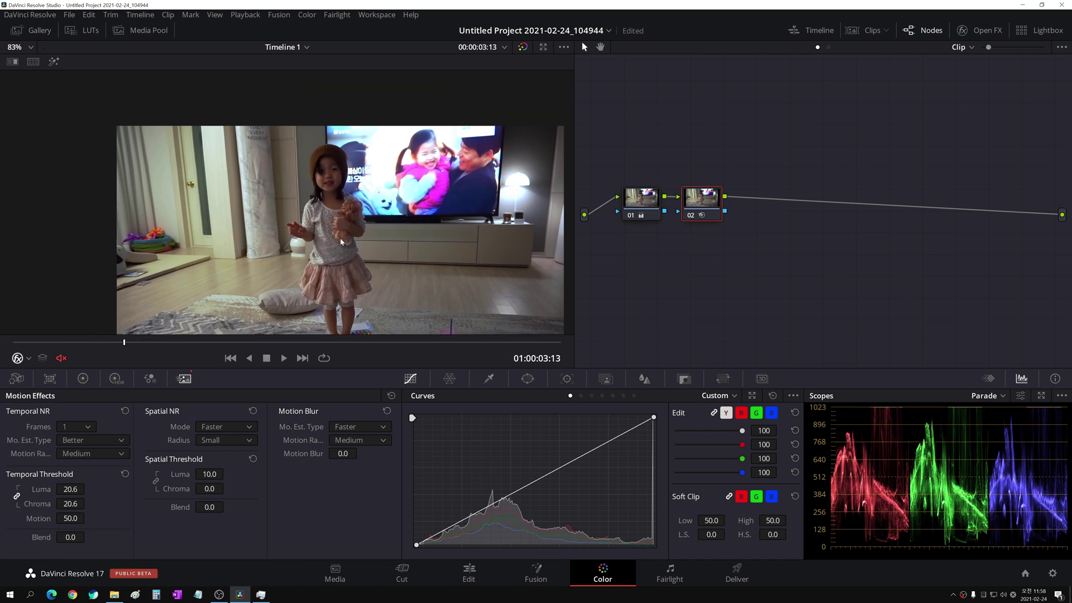
Step: Compare the wall panel beside the girl at high magnification with node 02 disabled and enabled
scroll(300, 171, "up", 10)
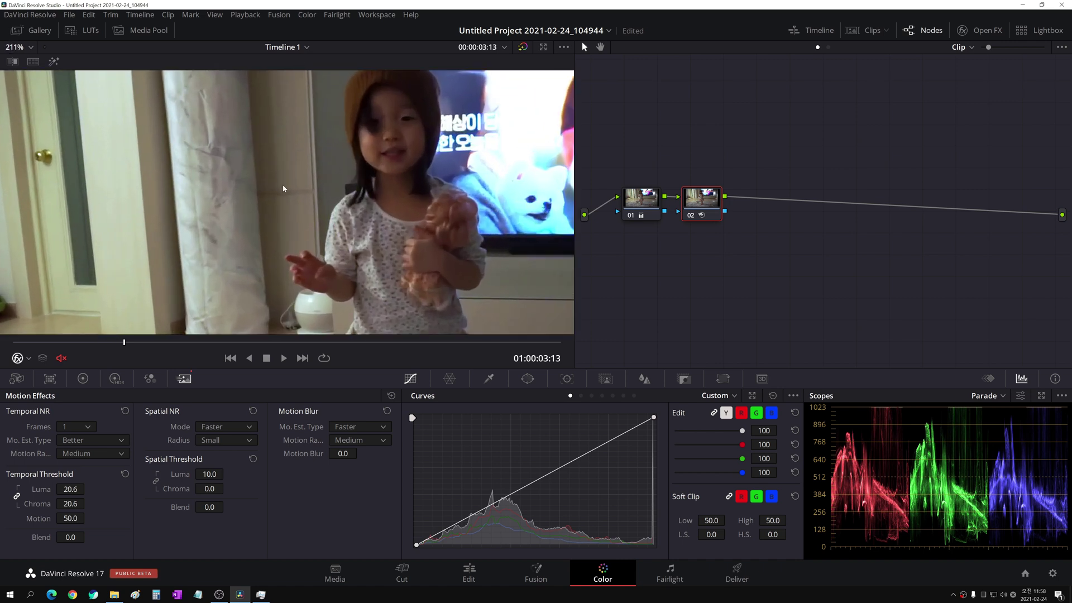
scroll(289, 198, "up", 8)
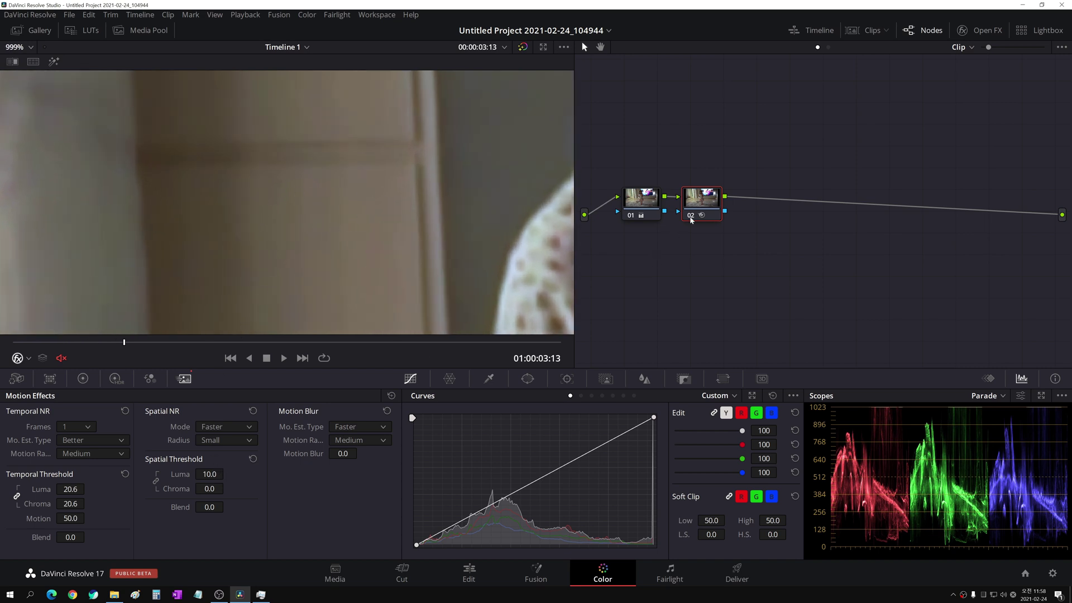
key("ctrl+d")
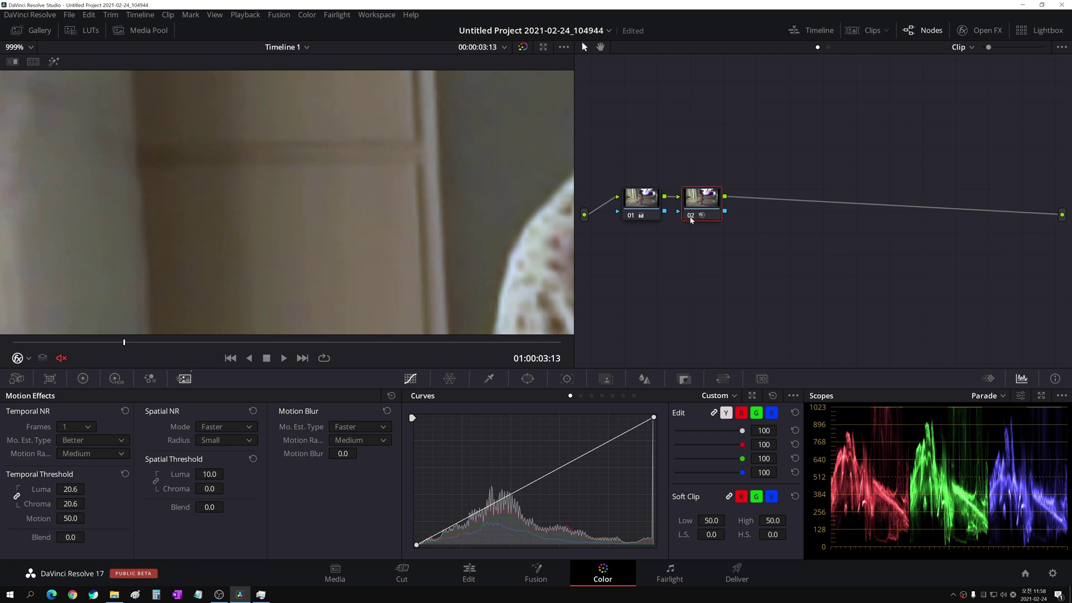
key("ctrl+d")
Step: Review the noise-reduced frame in full and in the full-screen viewer, and return to the grading layout
scroll(398, 243, "down", 5)
scroll(397, 243, "down", 5)
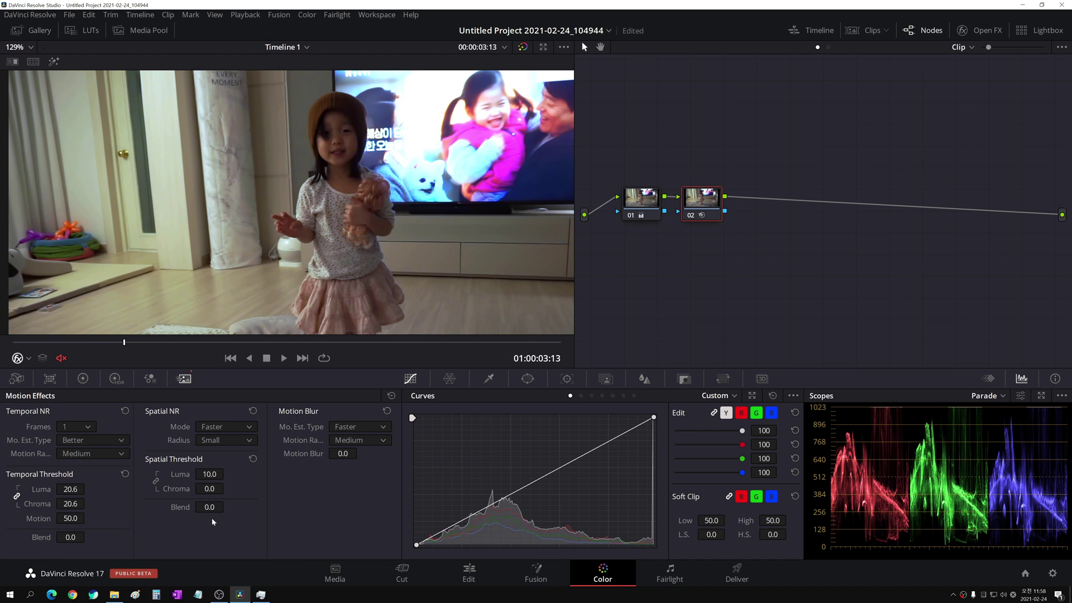
scroll(354, 235, "down", 3)
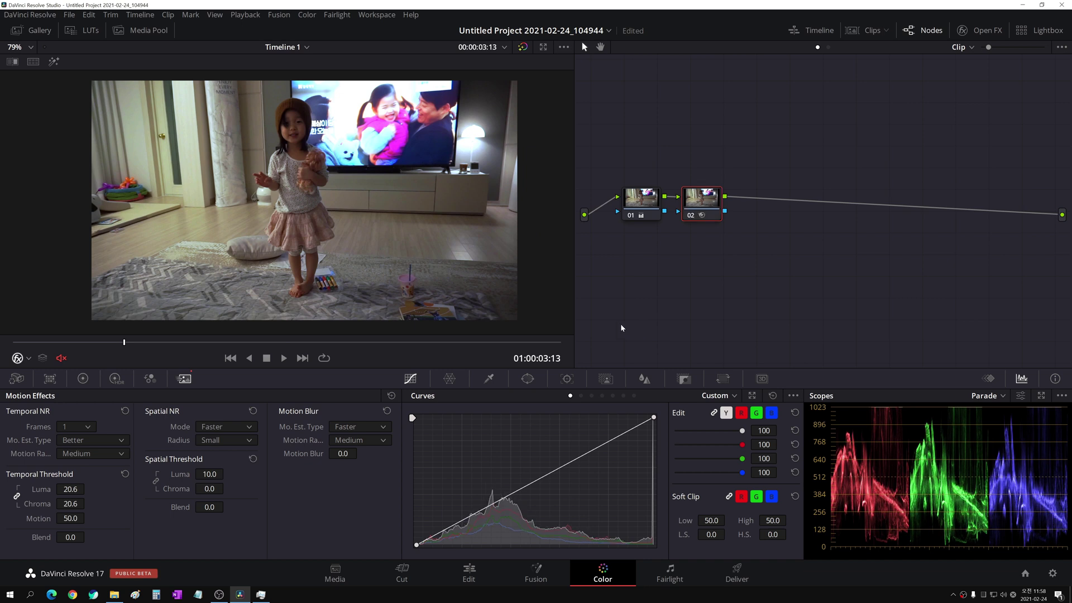
key("ctrl+f")
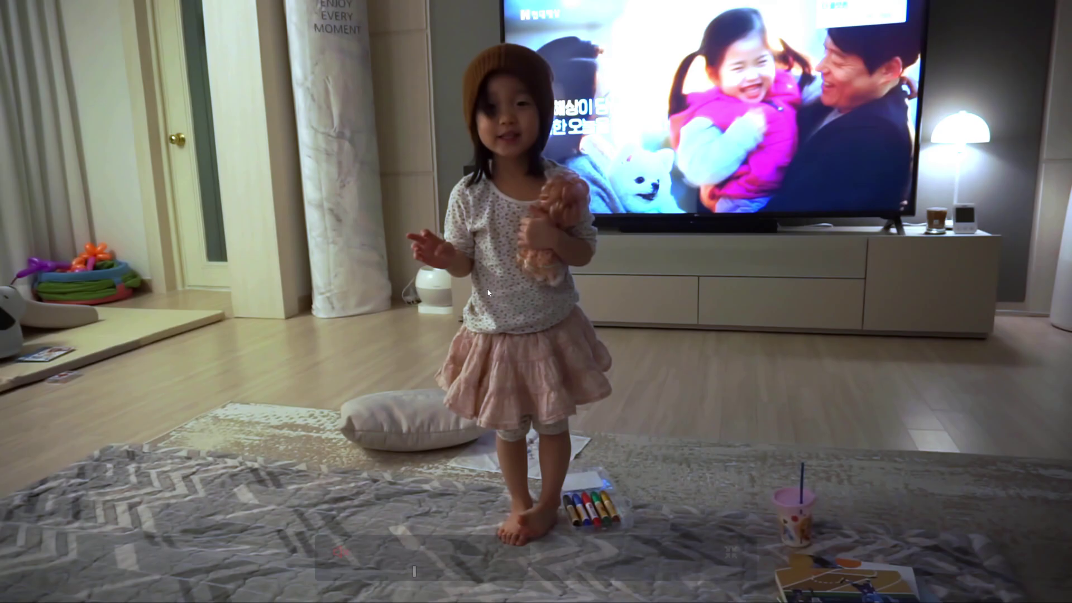
key("ctrl+f")
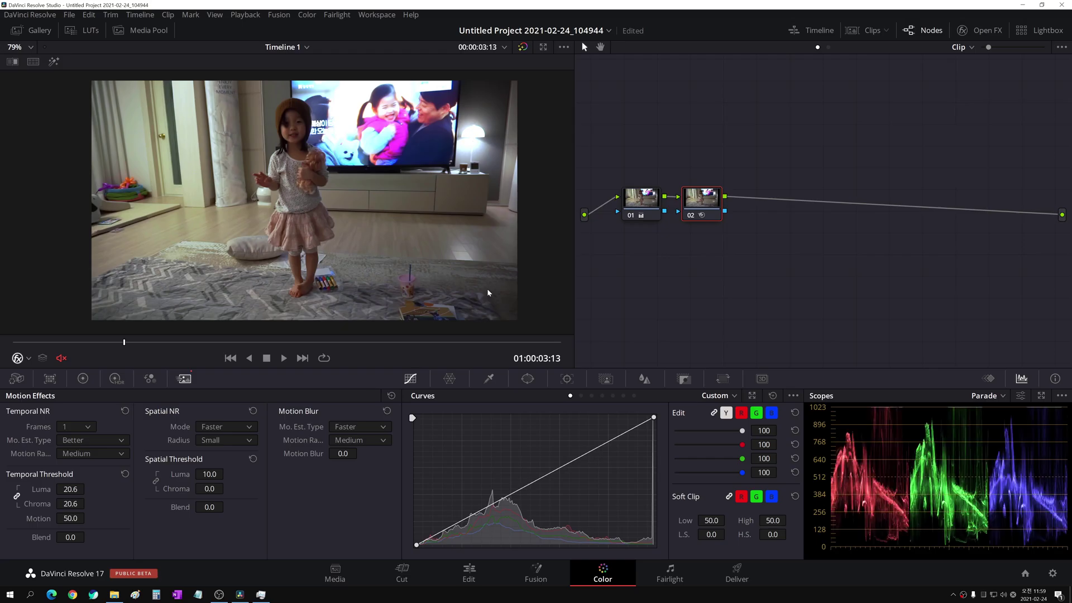
key("ctrl+f")
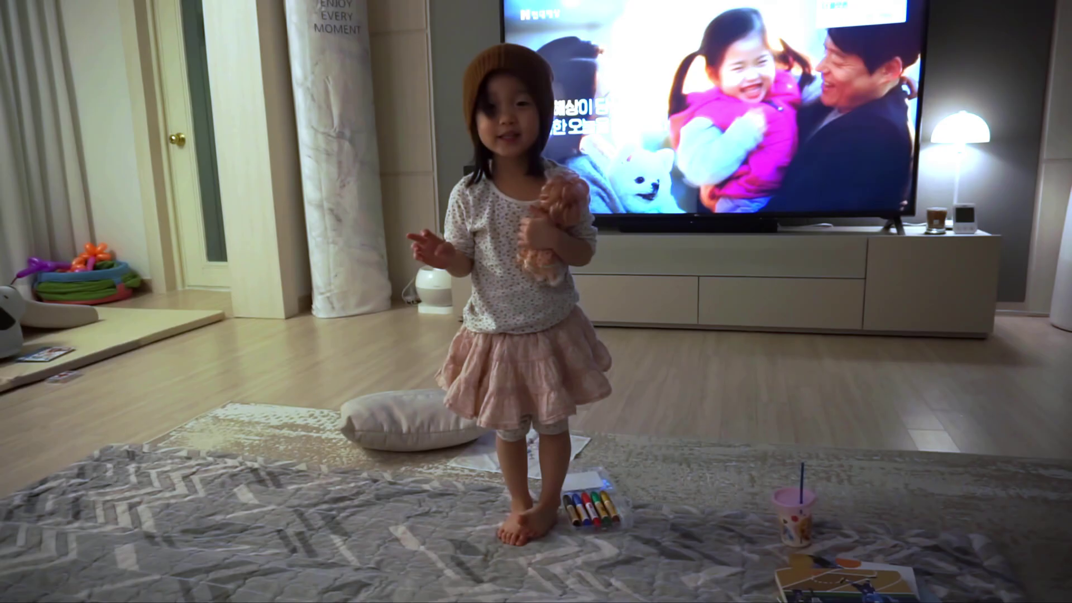
mouse_move(480, 135)
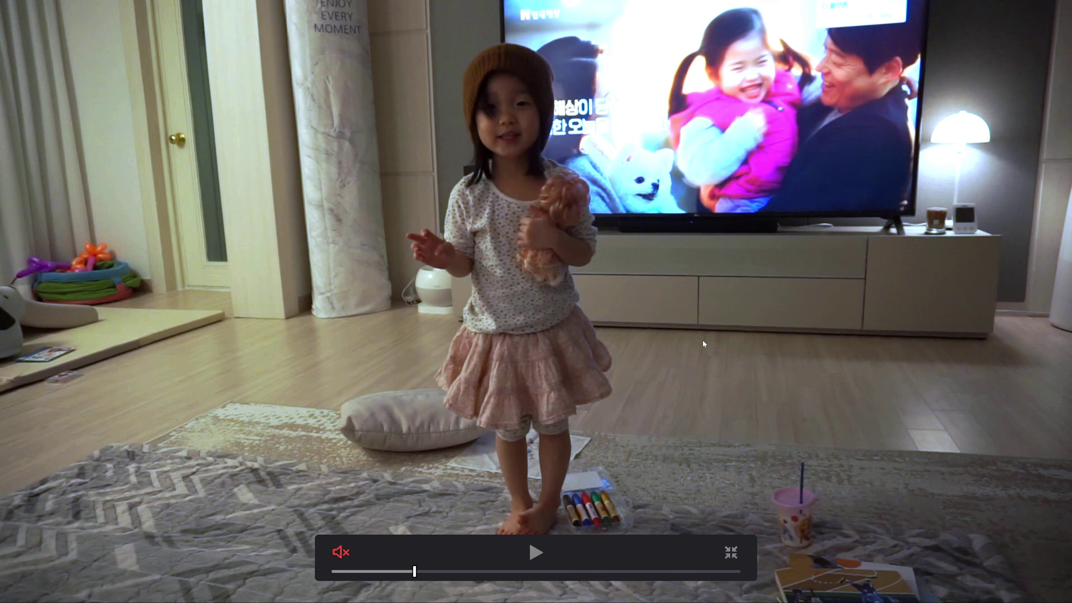
key("Escape")
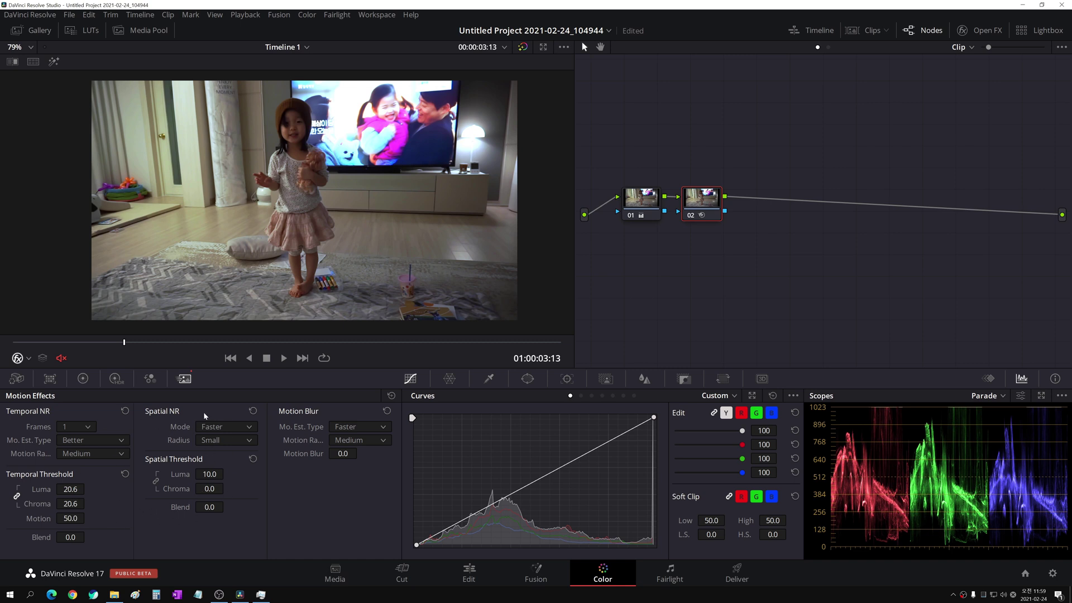
Step: Look up the Noise Reduction effect under Resolve FX Revival in the Open FX library and close the library
left_click(985, 32)
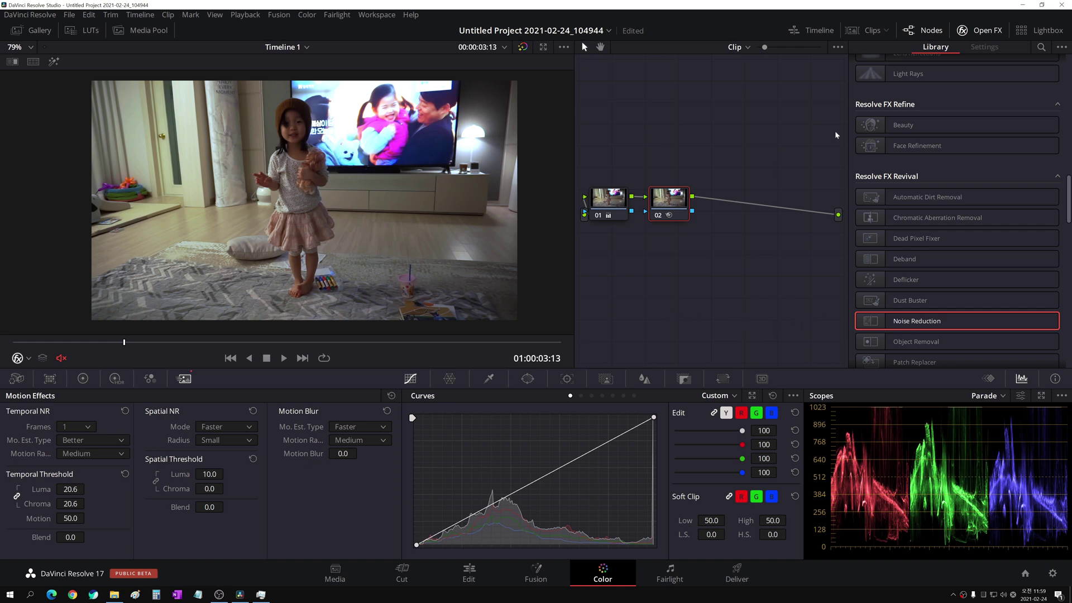
left_click(974, 30)
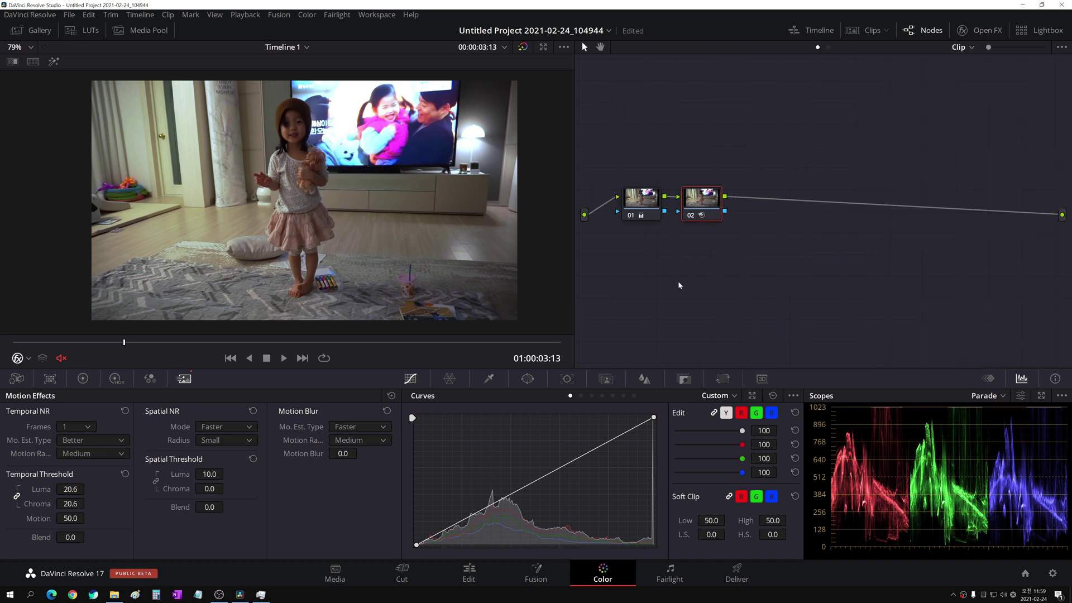